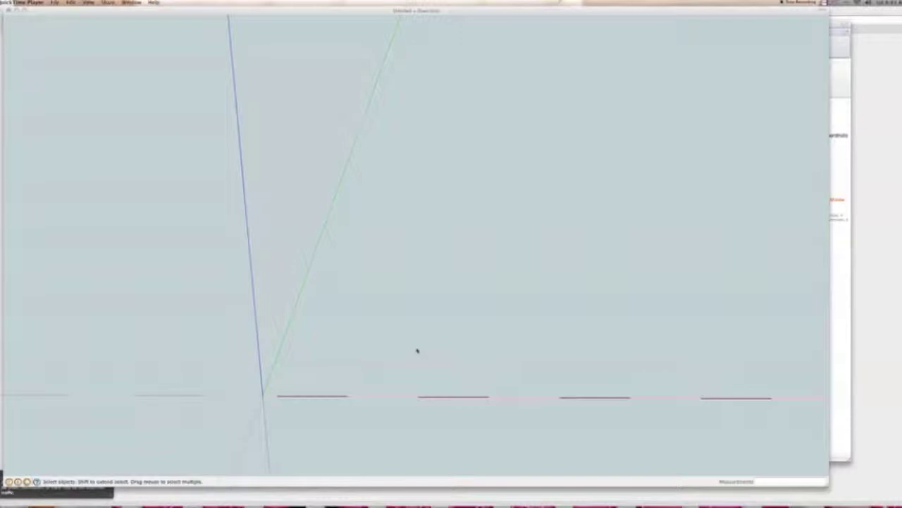
Draw a 36 by 12 inch rectangle on the ground plane near the origin
{"action": "left_click", "coordinate": [421, 332]}
{"action": "key", "text": "r"}
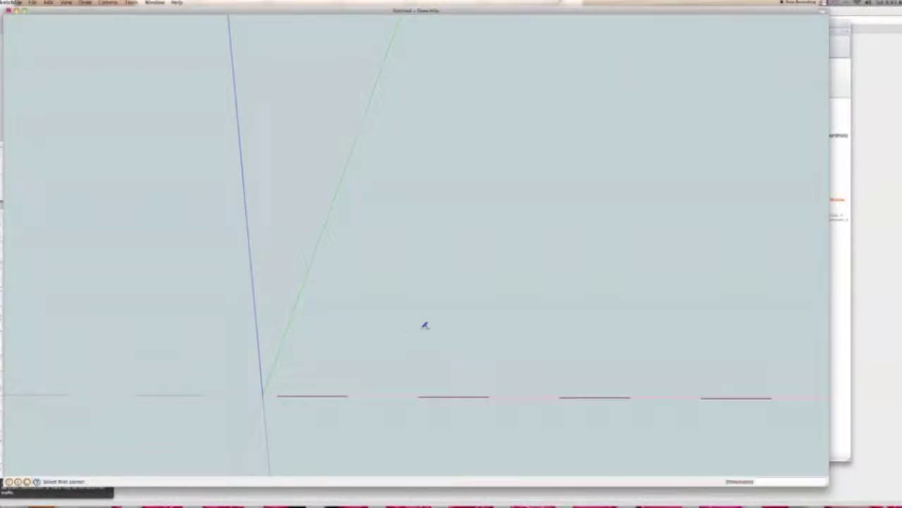
{"action": "left_click", "coordinate": [405, 334]}
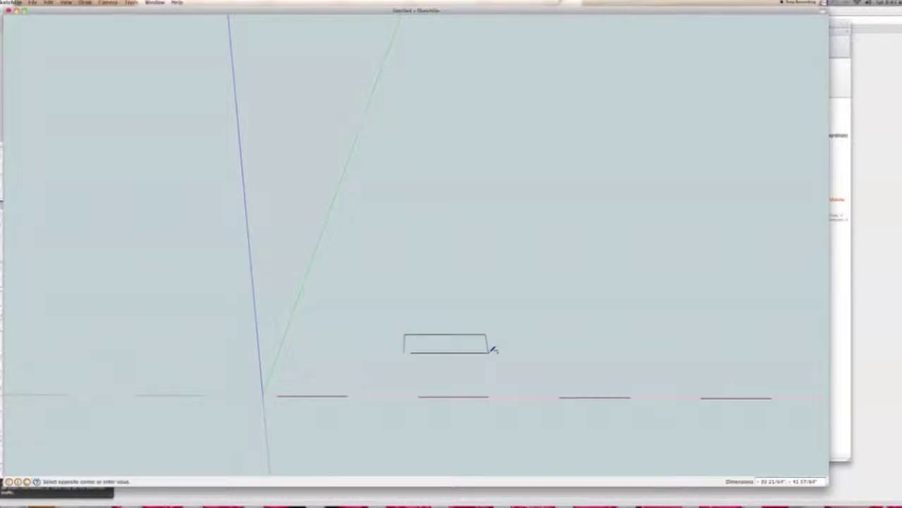
{"action": "type", "text": "36,12"}
{"action": "key", "text": "Return"}
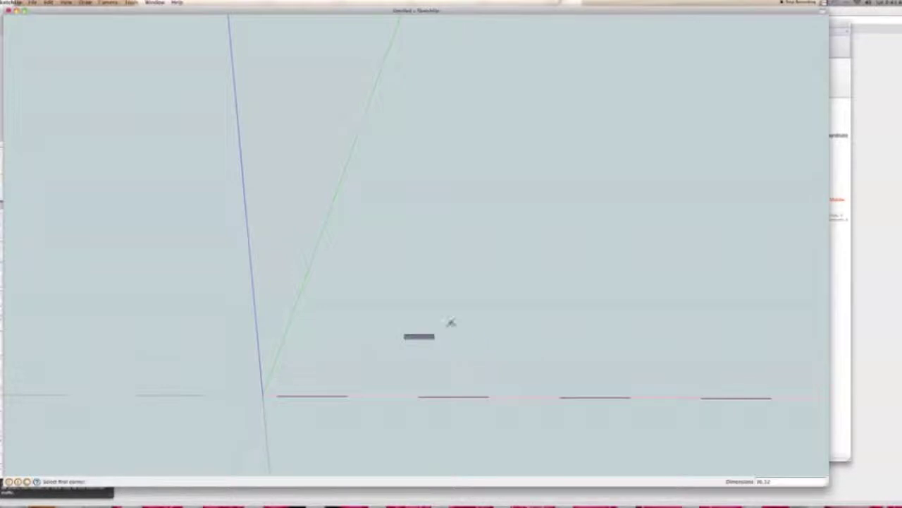
Push/Pull the rectangle upward by 1 1/2" to form a thin slab
{"action": "scroll", "coordinate": [423, 335], "scroll_direction": "up", "scroll_amount": 3}
{"action": "scroll", "coordinate": [425, 337], "scroll_direction": "up", "scroll_amount": 3}
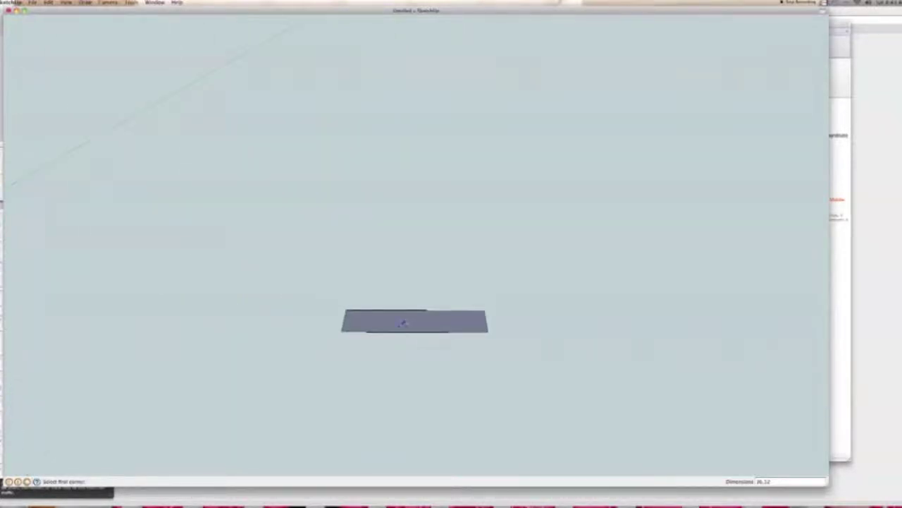
{"action": "scroll", "coordinate": [403, 323], "scroll_direction": "up", "scroll_amount": 3}
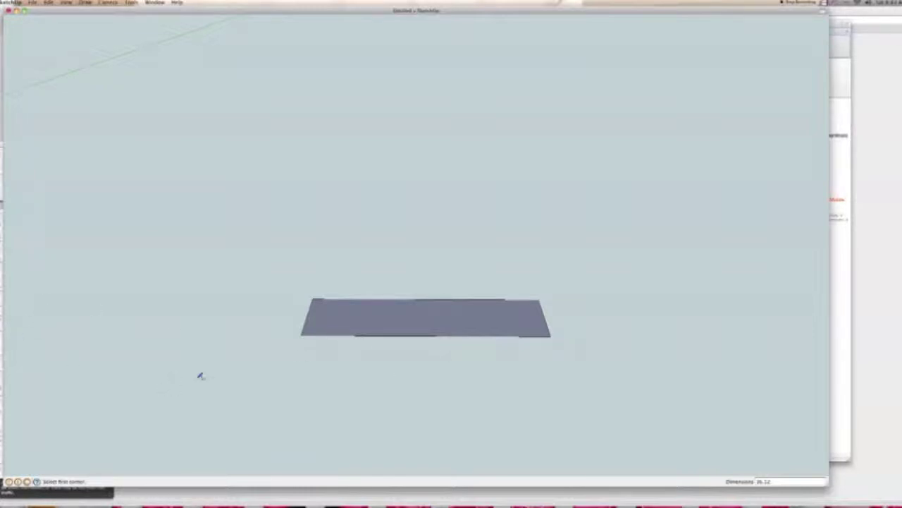
{"action": "key", "text": "p"}
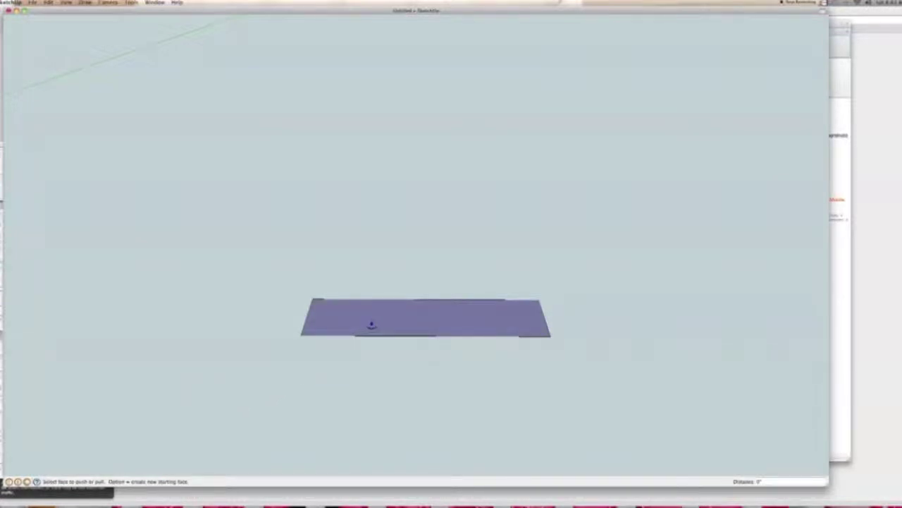
{"action": "left_click", "coordinate": [372, 325]}
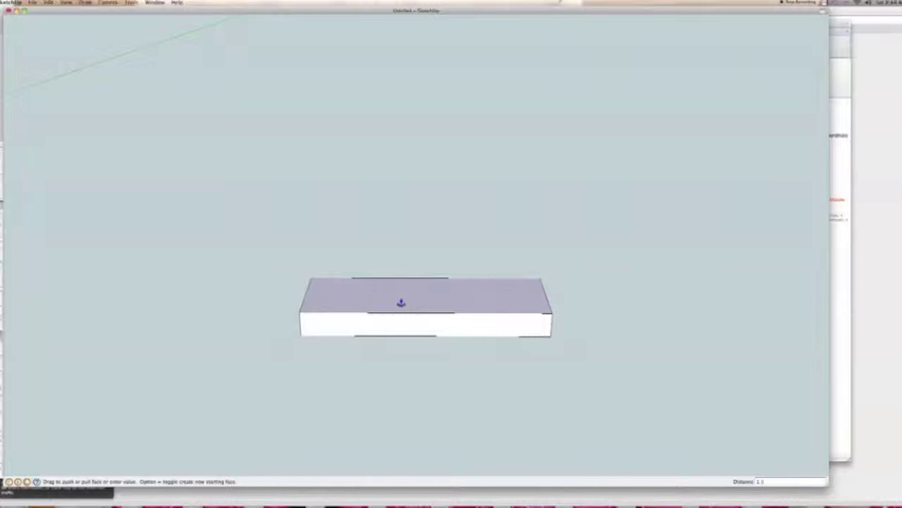
{"action": "type", "text": "/4"}
{"action": "key", "text": "Return"}
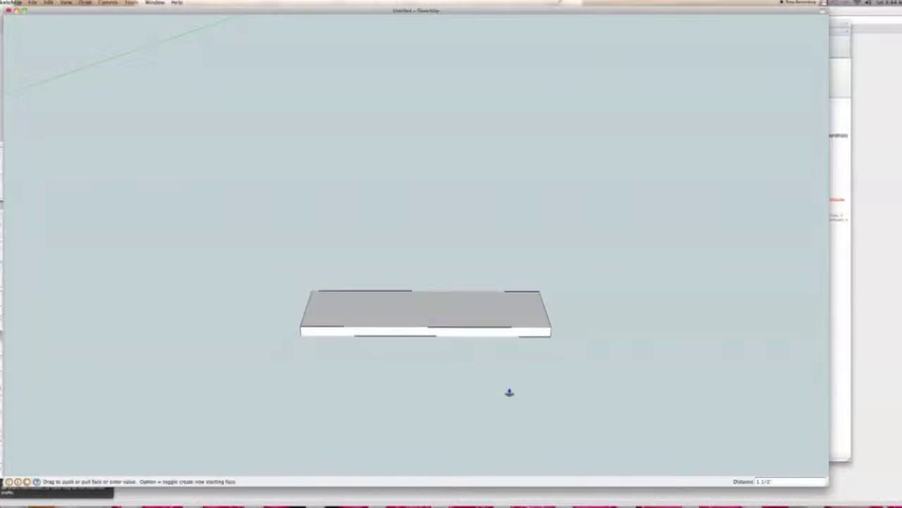
Examine the slab from different angles and distances
{"action": "scroll", "coordinate": [150, 332], "scroll_direction": "up", "scroll_amount": 1}
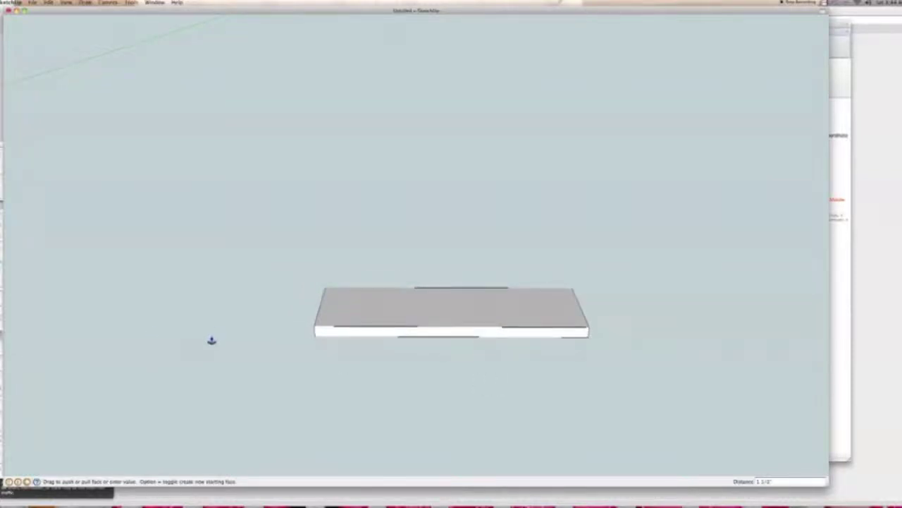
{"action": "middle_click_drag", "start_coordinate": [222, 312], "coordinate": [288, 324]}
{"action": "key", "text": "p"}
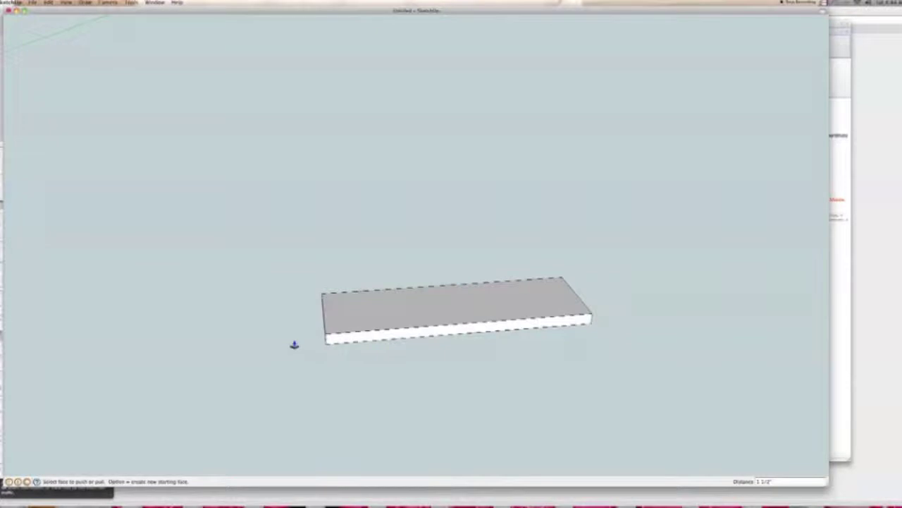
{"action": "middle_click_drag", "start_coordinate": [297, 288], "coordinate": [359, 244]}
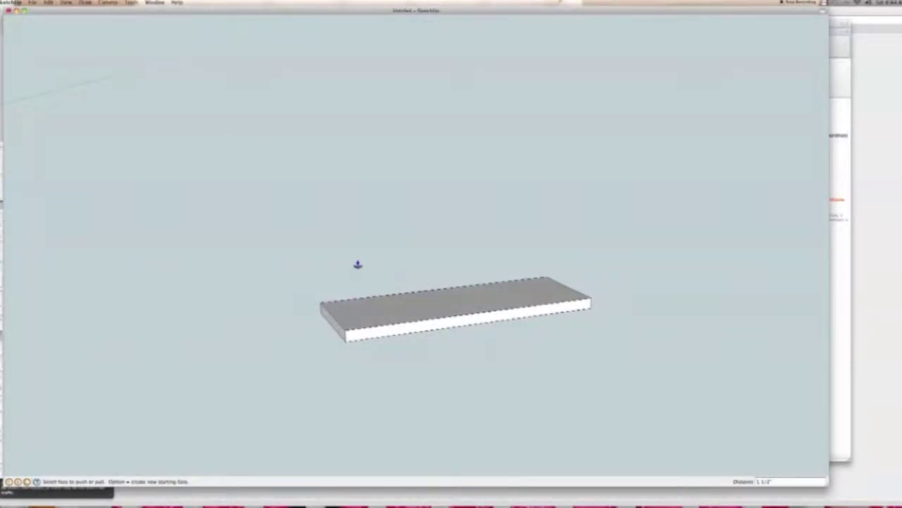
{"action": "middle_click_drag", "start_coordinate": [353, 267], "coordinate": [385, 283], "text": "shift"}
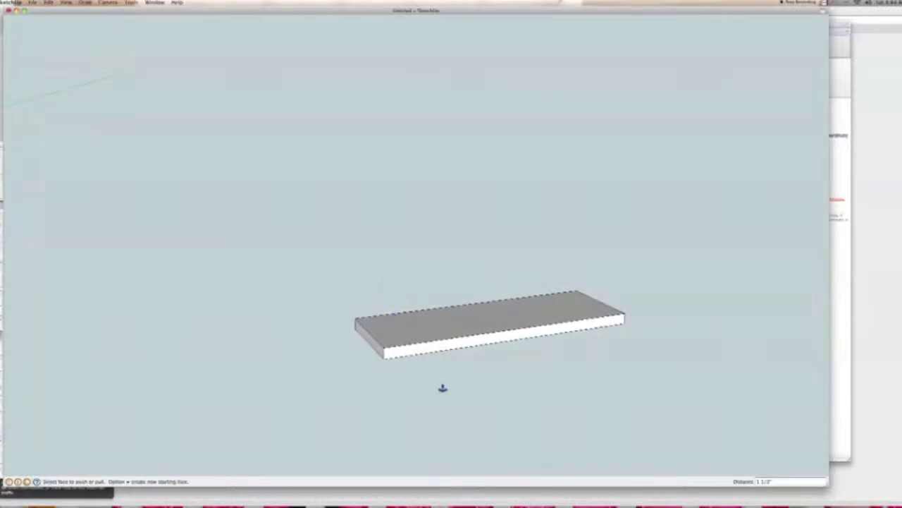
{"action": "scroll", "coordinate": [466, 346], "scroll_direction": "down", "scroll_amount": 1}
{"action": "scroll", "coordinate": [465, 347], "scroll_direction": "up", "scroll_amount": 4}
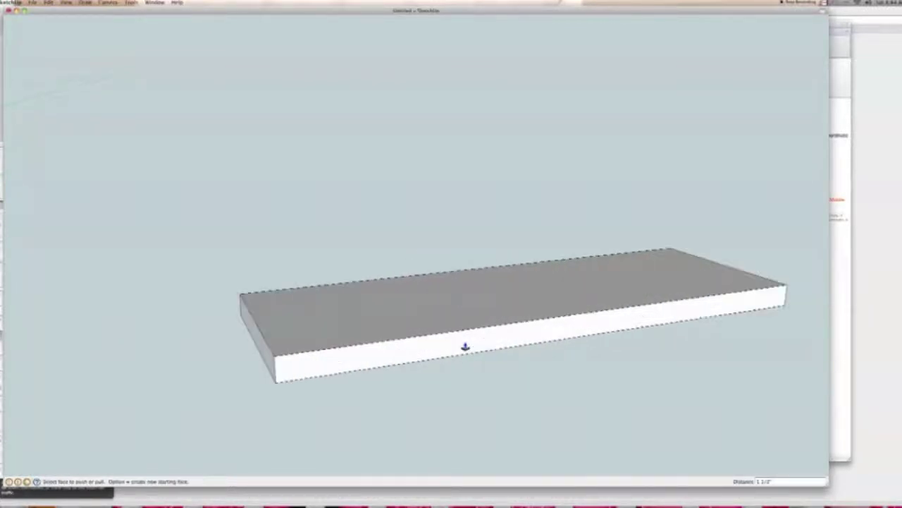
{"action": "scroll", "coordinate": [465, 347], "scroll_direction": "down", "scroll_amount": 2}
{"action": "scroll", "coordinate": [465, 347], "scroll_direction": "up", "scroll_amount": 2}
{"action": "scroll", "coordinate": [465, 347], "scroll_direction": "down", "scroll_amount": 3}
{"action": "scroll", "coordinate": [465, 347], "scroll_direction": "up", "scroll_amount": 2}
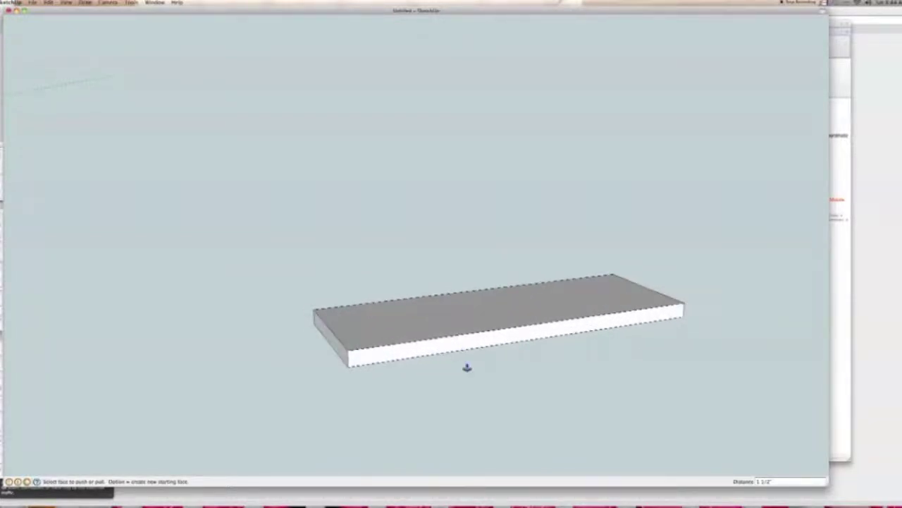
Try extending the slab's long front face outward and pushing its short end face inward with Push/Pull
{"action": "left_click", "coordinate": [417, 354]}
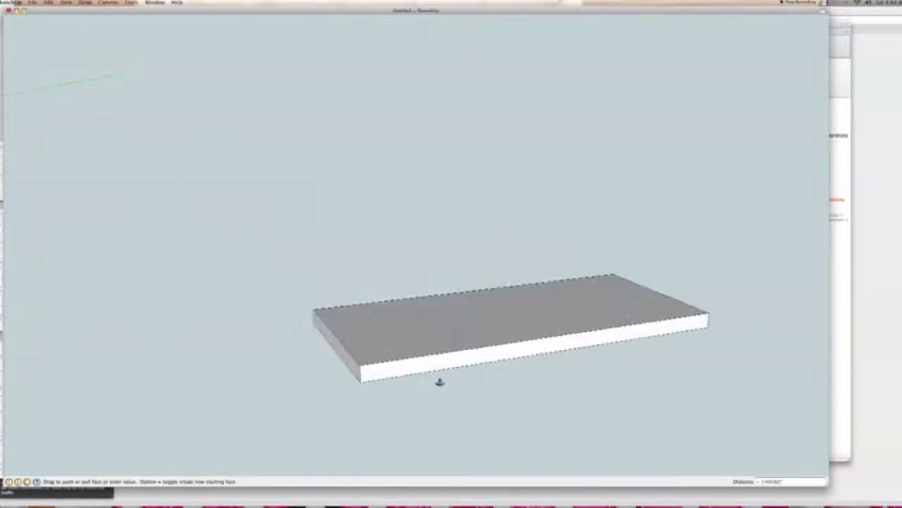
{"action": "left_click", "coordinate": [413, 371]}
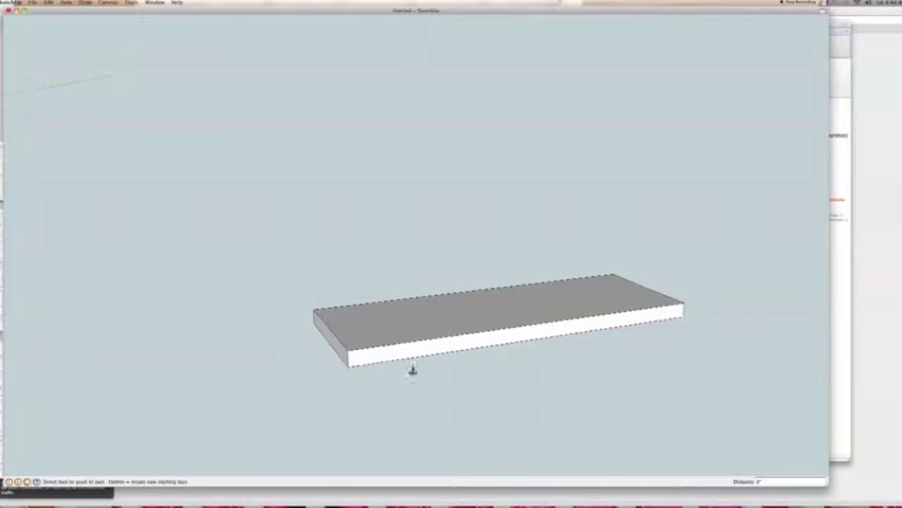
{"action": "left_click", "coordinate": [340, 357]}
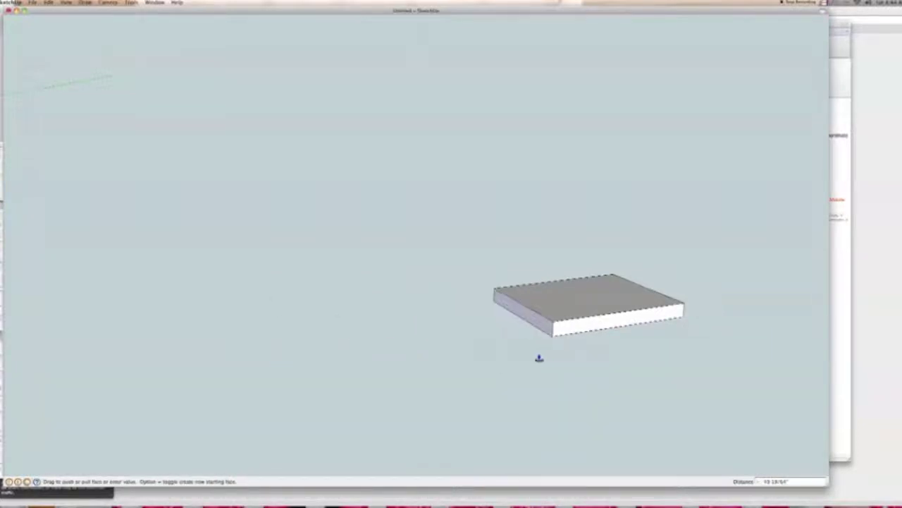
{"action": "left_click", "coordinate": [387, 369]}
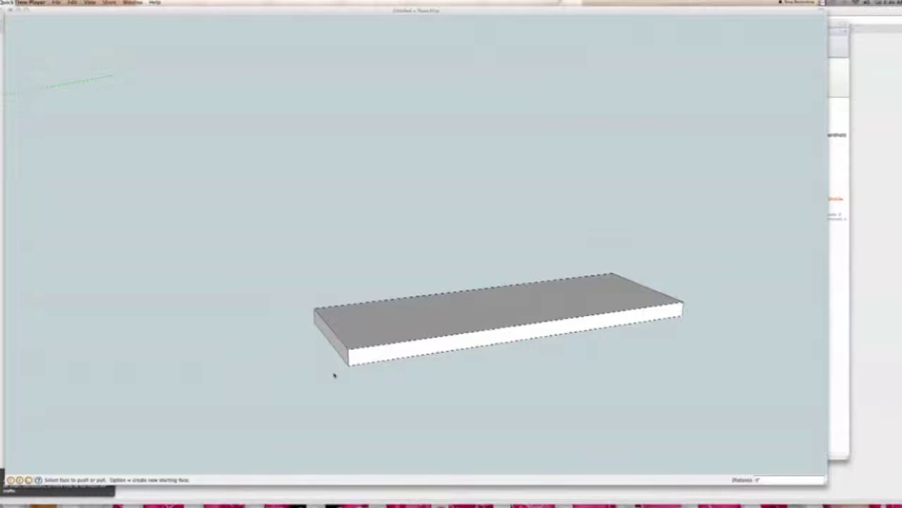
Try moving the slab's front top edge straight down to slope the top face
{"action": "left_click", "coordinate": [348, 313]}
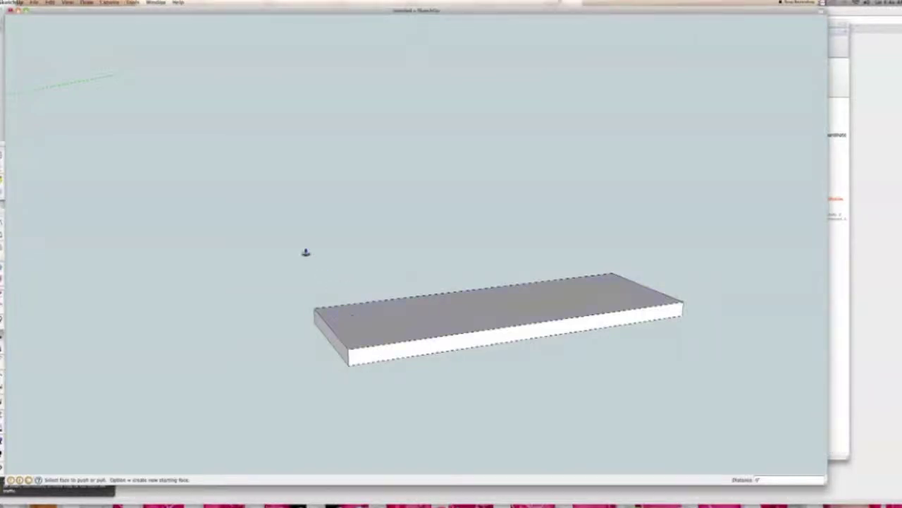
{"action": "key", "text": "m"}
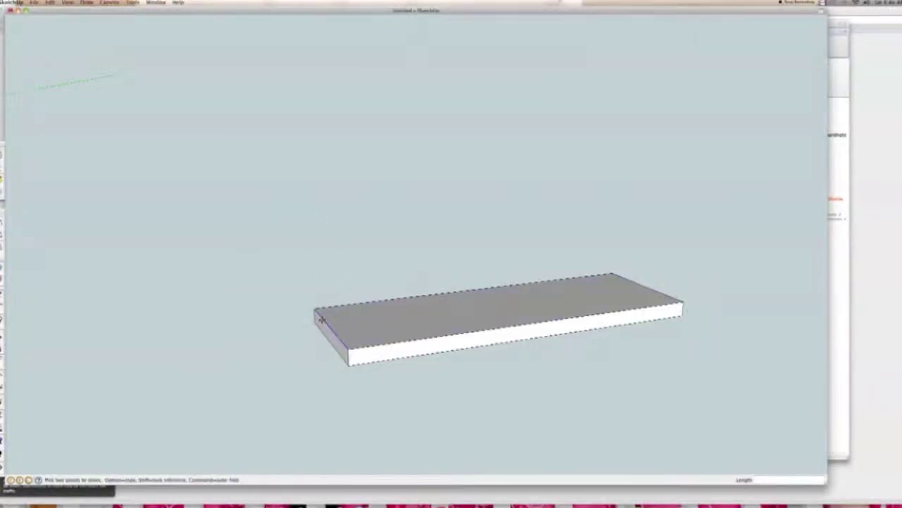
{"action": "left_click", "coordinate": [482, 331]}
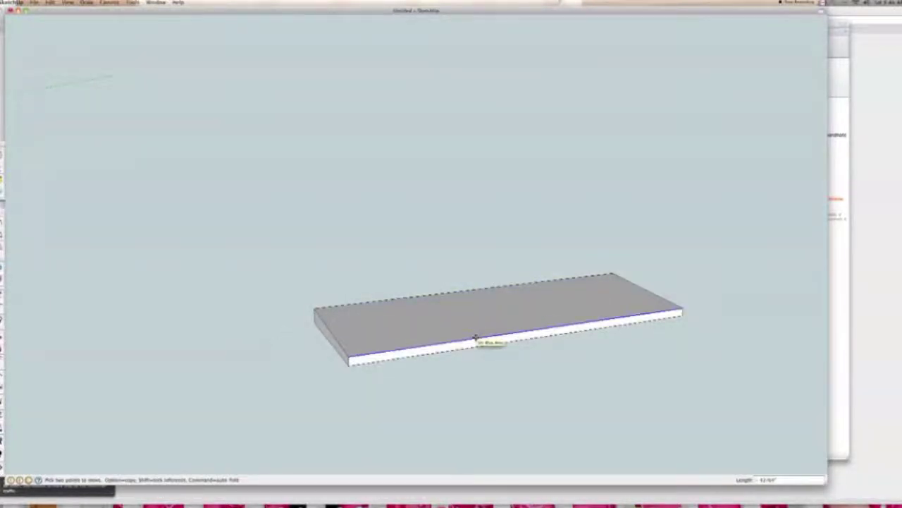
{"action": "left_click", "coordinate": [477, 339]}
Select the whole slab and make it a component named Table
{"action": "key", "text": "space"}
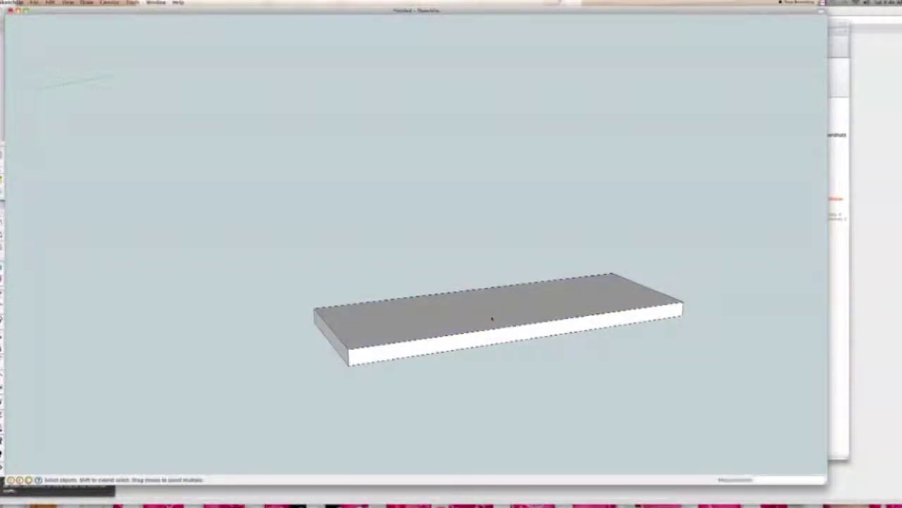
{"action": "triple_click", "coordinate": [492, 319]}
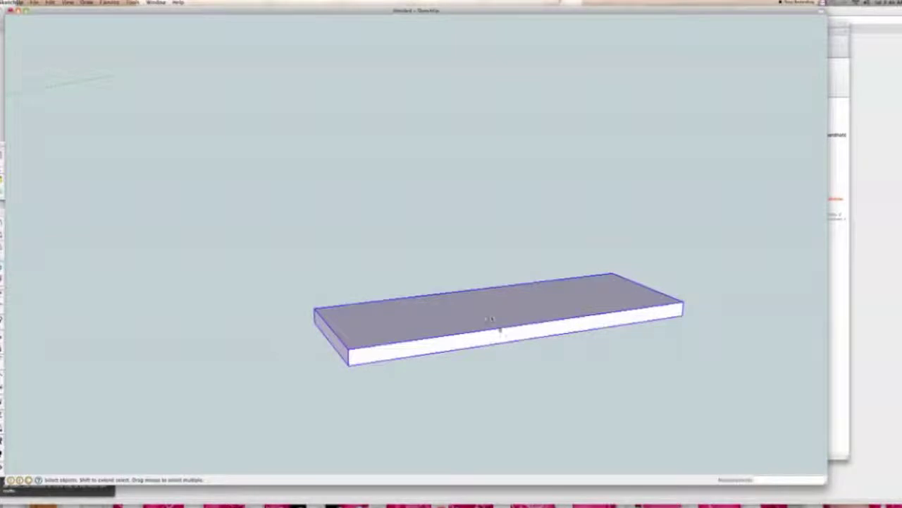
{"action": "right_click", "coordinate": [453, 325]}
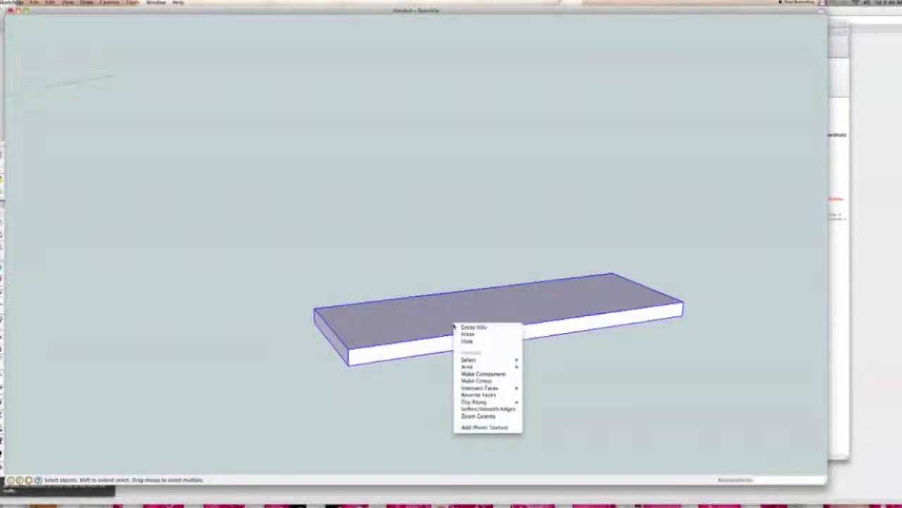
{"action": "left_click", "coordinate": [485, 372]}
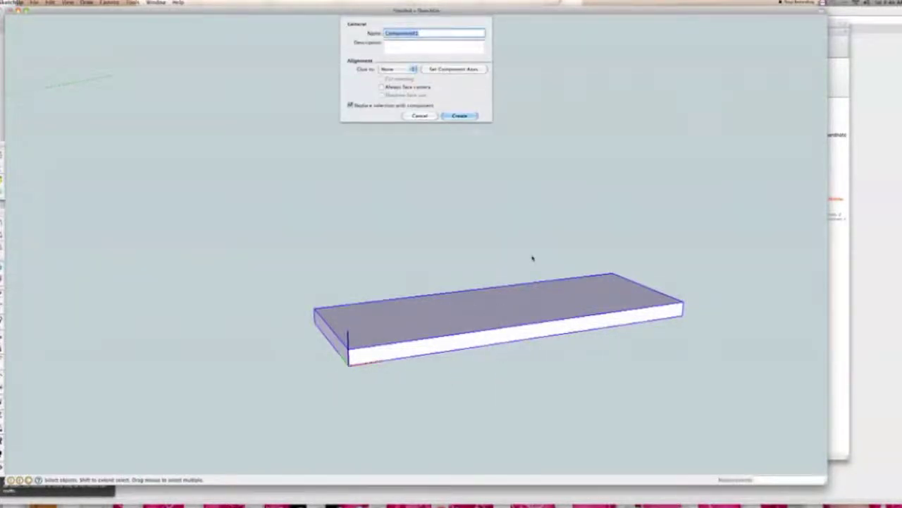
{"action": "key", "text": "BackSpace"}
{"action": "type", "text": "Table"}
{"action": "key", "text": "Return"}
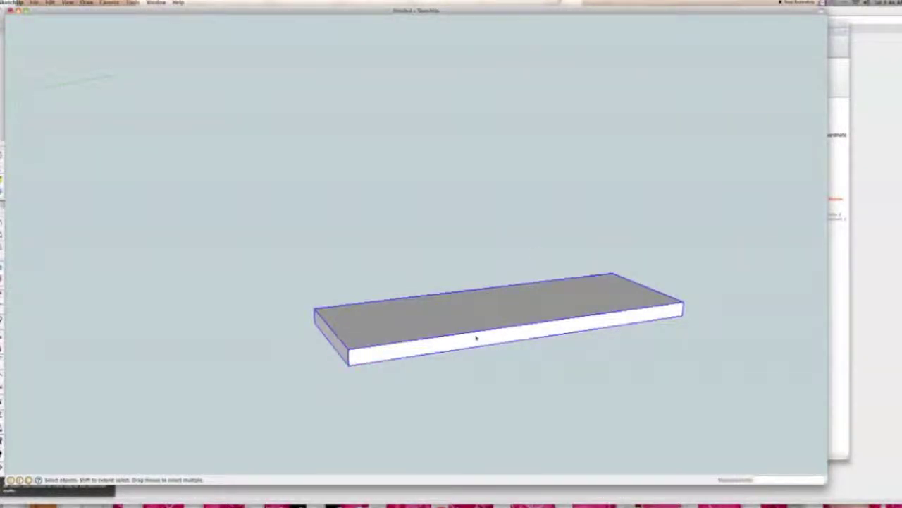
Try moving the whole Table component freely to another position
{"action": "key", "text": "m"}
{"action": "left_click", "coordinate": [425, 318]}
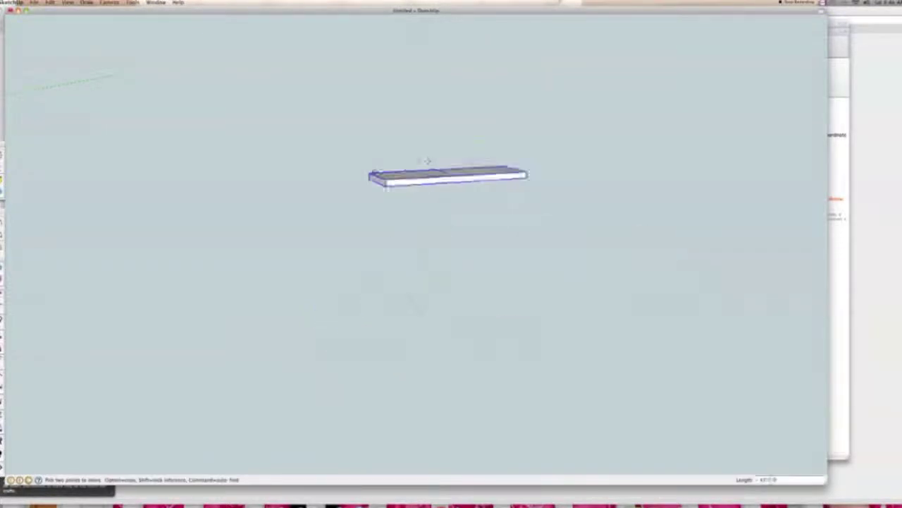
{"action": "left_click", "coordinate": [459, 312]}
{"action": "key", "text": "space"}
Try rotating the Table component about the centre of its top face and the centre of its front face
{"action": "key", "text": "m"}
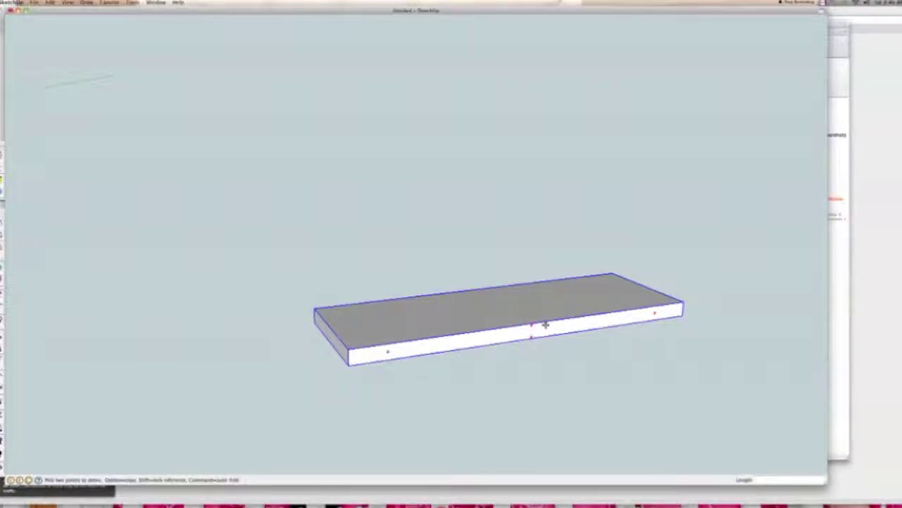
{"action": "key", "text": "q"}
{"action": "left_click", "coordinate": [502, 305]}
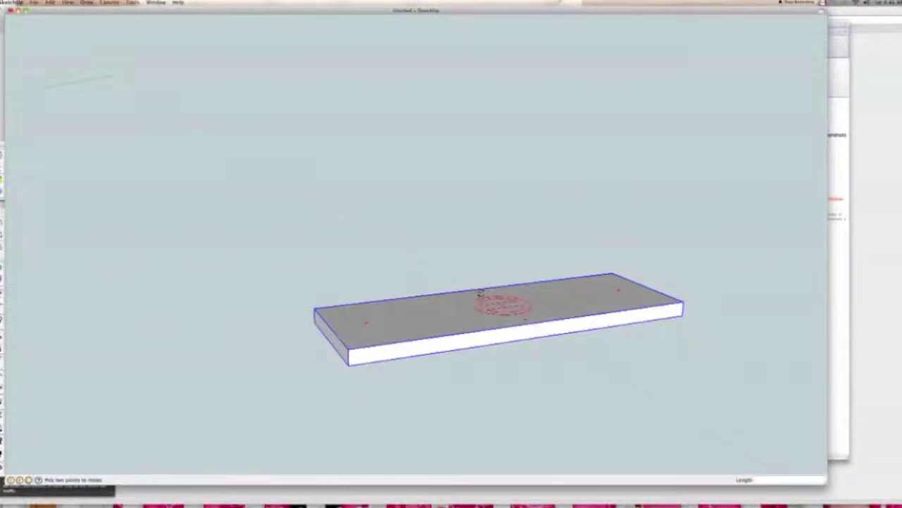
{"action": "left_click", "coordinate": [481, 295]}
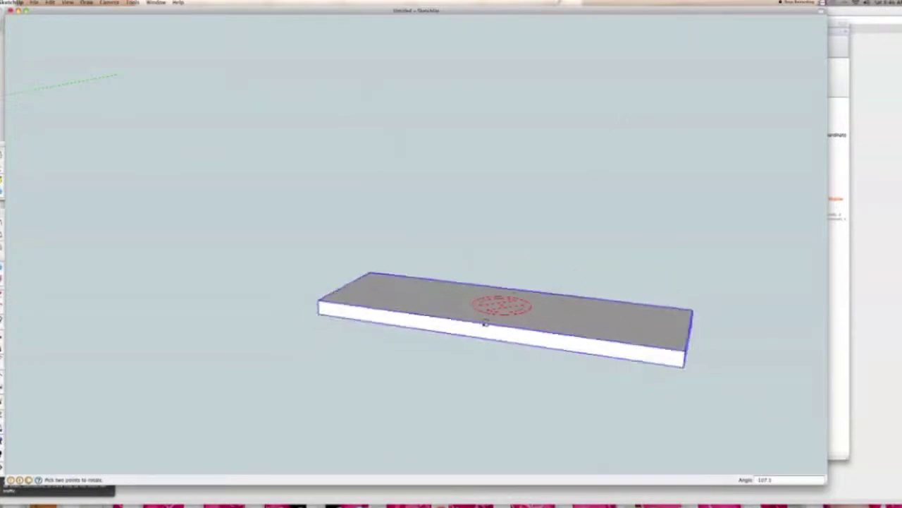
{"action": "key", "text": "Escape"}
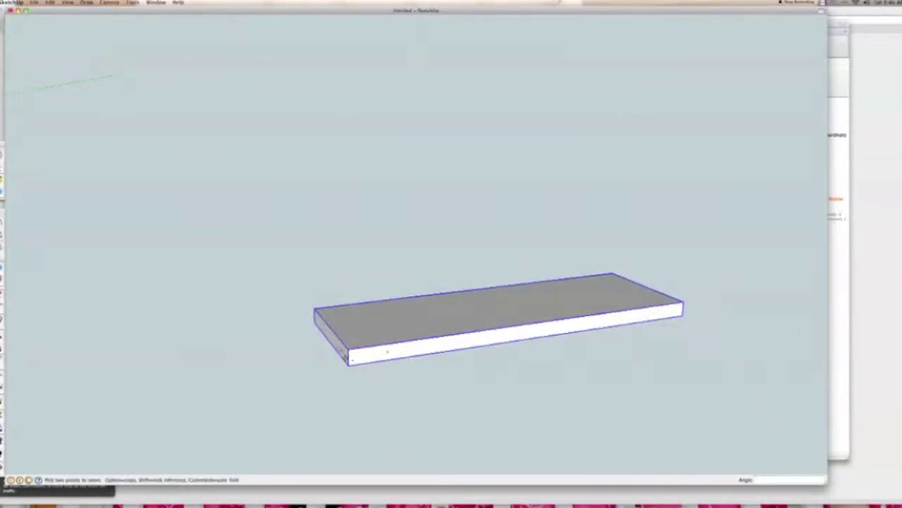
{"action": "left_click", "coordinate": [388, 352]}
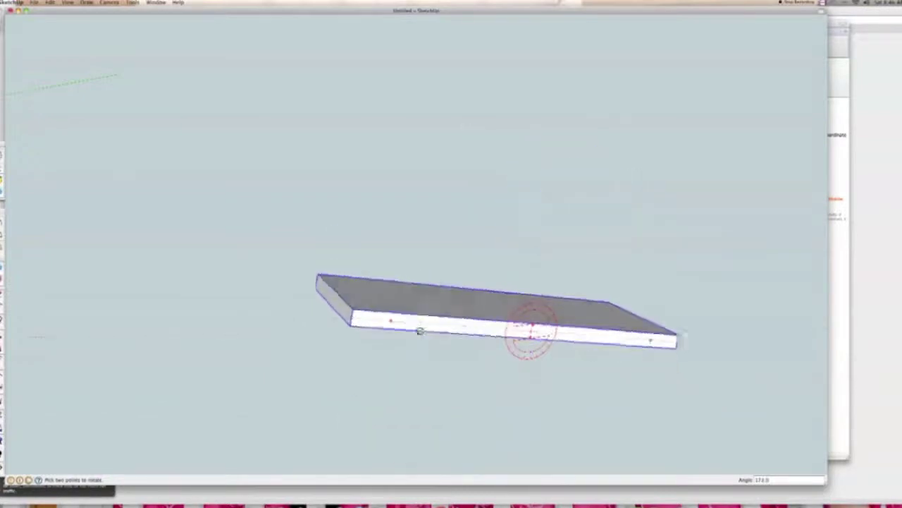
{"action": "left_click", "coordinate": [420, 325]}
{"action": "key", "text": "m"}
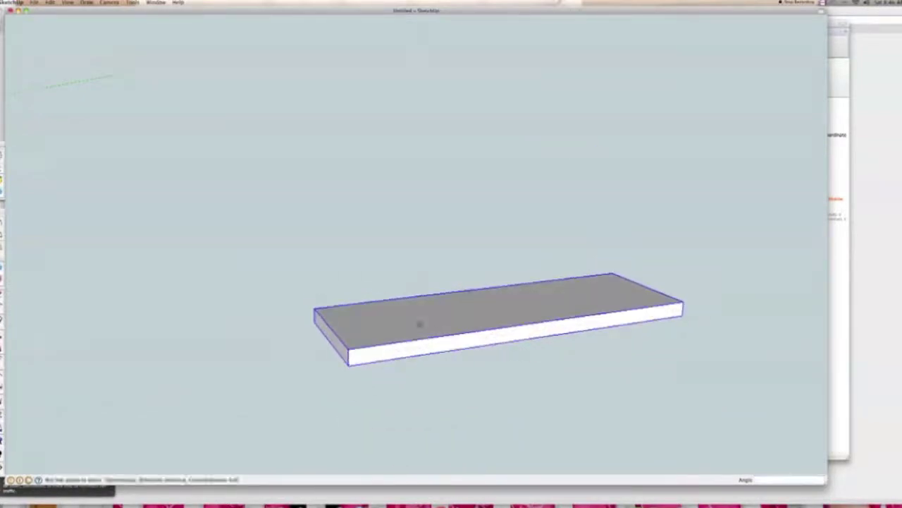
Draw a vertical line 10' long in the empty space beside the Table component
{"action": "scroll", "coordinate": [382, 322], "scroll_direction": "down", "scroll_amount": 8}
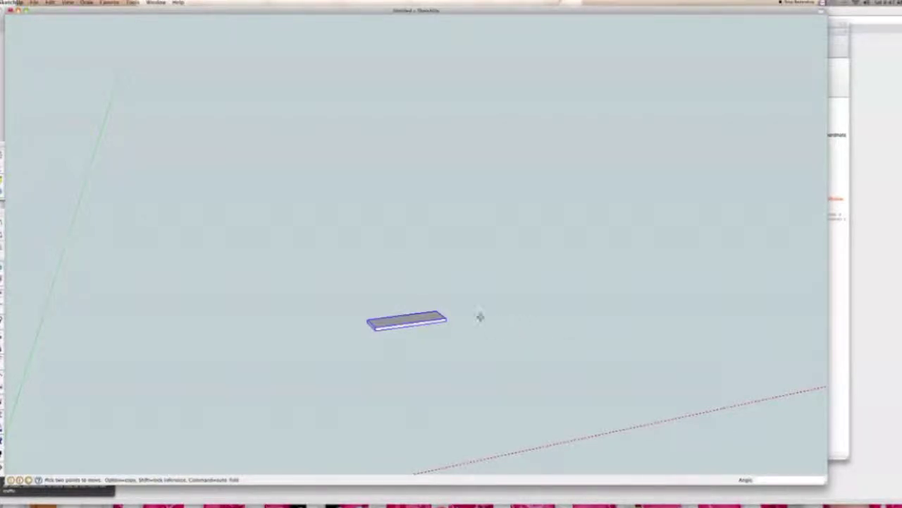
{"action": "key", "text": "l"}
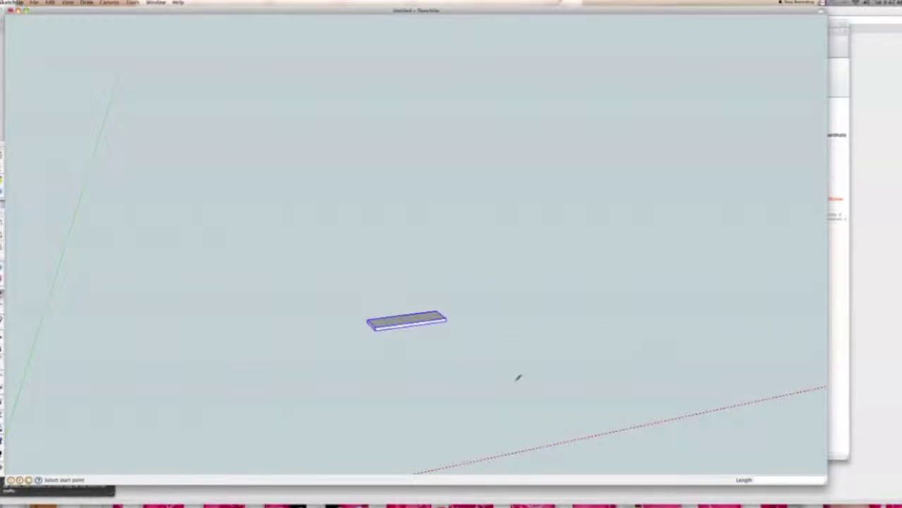
{"action": "left_click", "coordinate": [530, 380]}
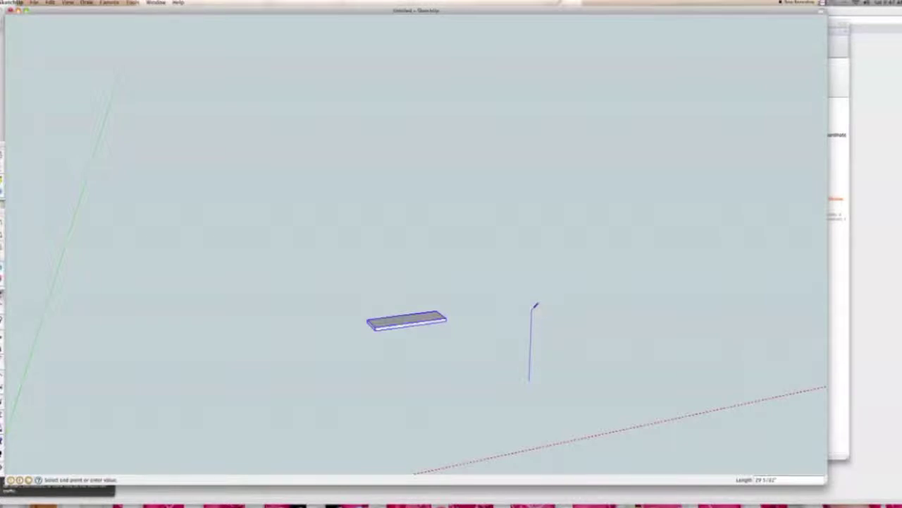
{"action": "type", "text": "2"}
{"action": "key", "text": "Return"}
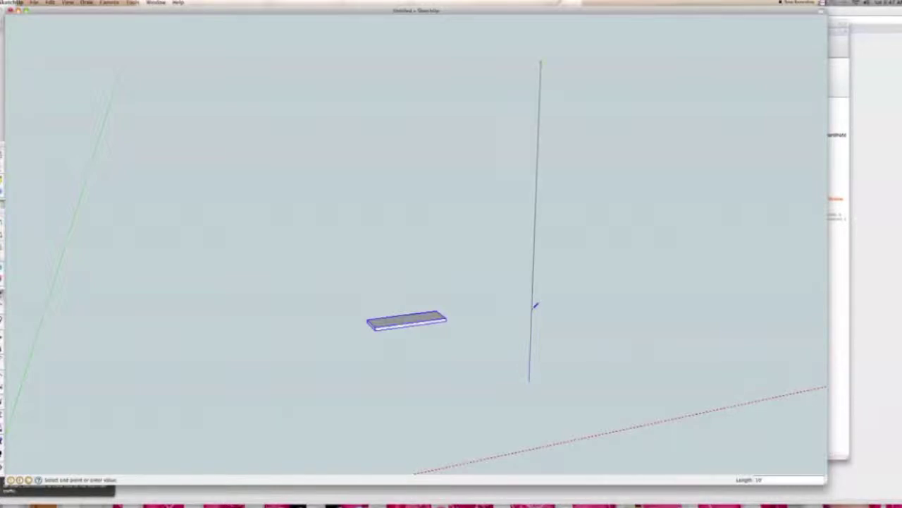
{"action": "key", "text": "Escape"}
{"action": "scroll", "coordinate": [535, 381], "scroll_direction": "up", "scroll_amount": 5}
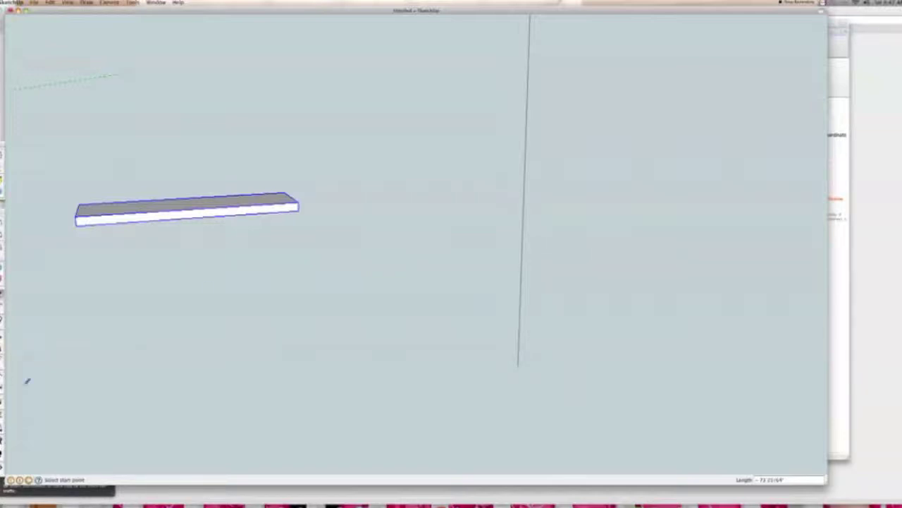
Place a guide point on the vertical line 7" above its lower end with the Tape Measure
{"action": "key", "text": "t"}
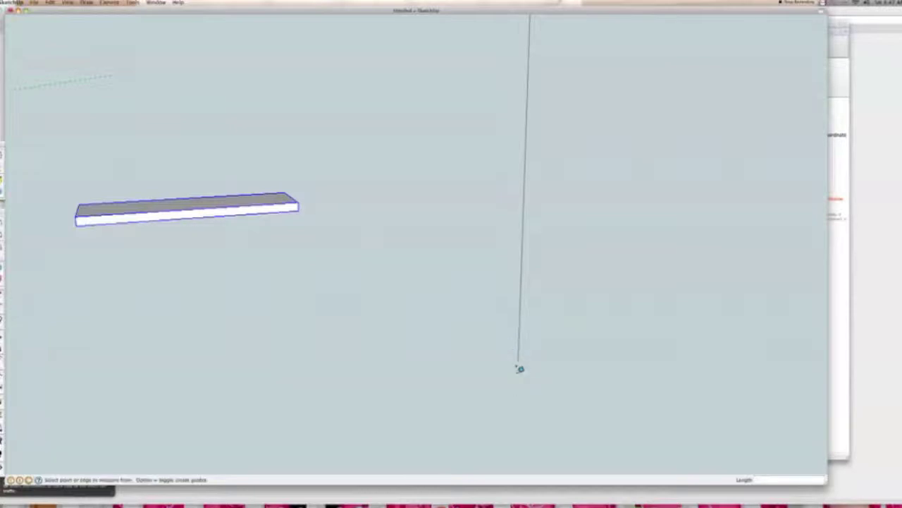
{"action": "left_click", "coordinate": [520, 363]}
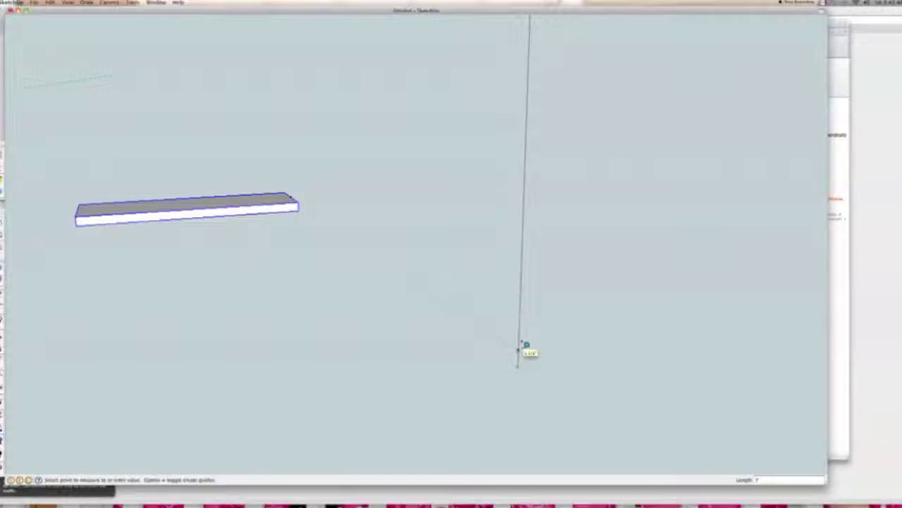
{"action": "left_click", "coordinate": [522, 347]}
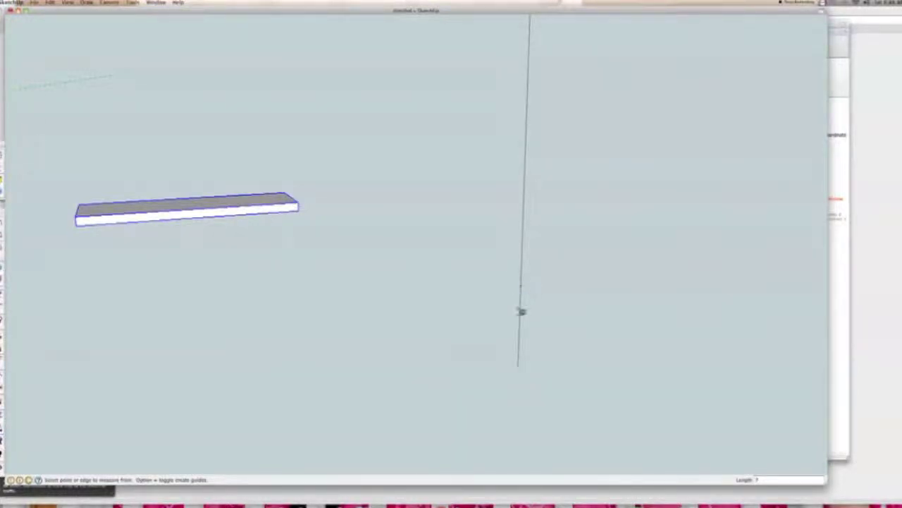
Move the Table component by the midpoint of its short top edge onto the guide point on the vertical line
{"action": "key", "text": "m"}
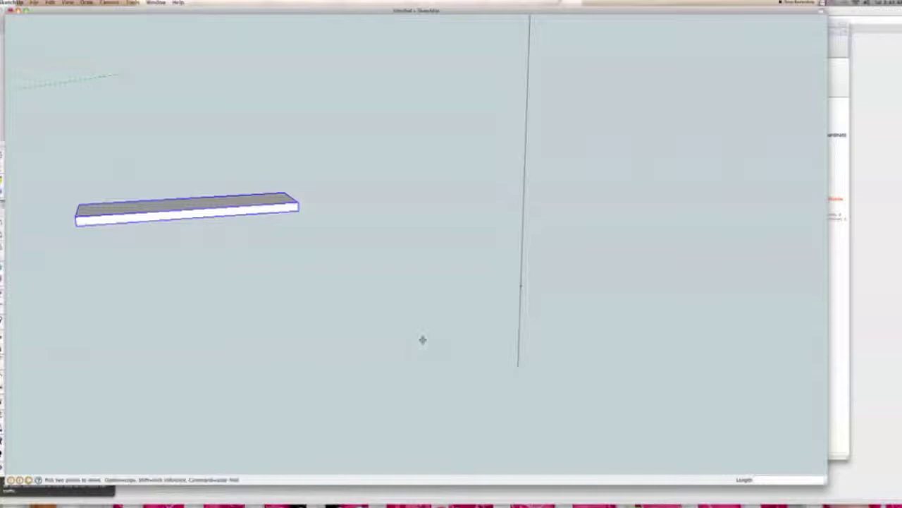
{"action": "left_click", "coordinate": [291, 199]}
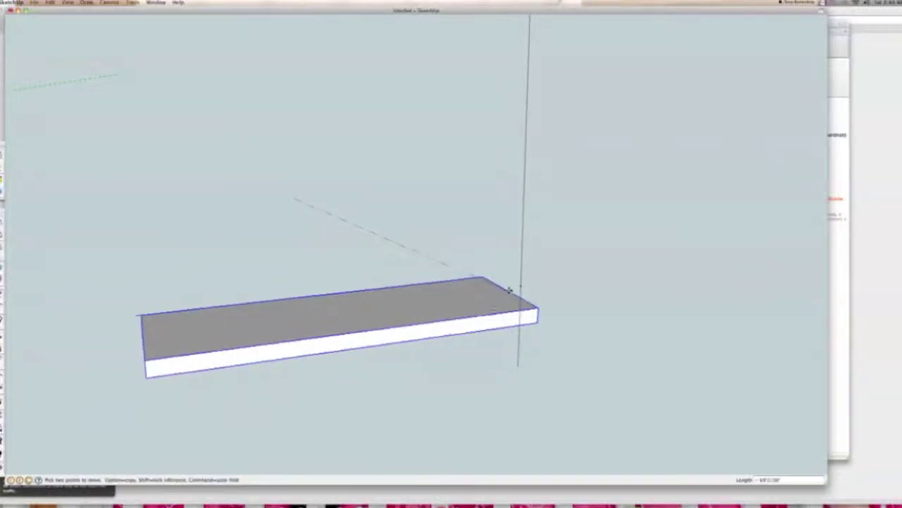
{"action": "left_click", "coordinate": [521, 286]}
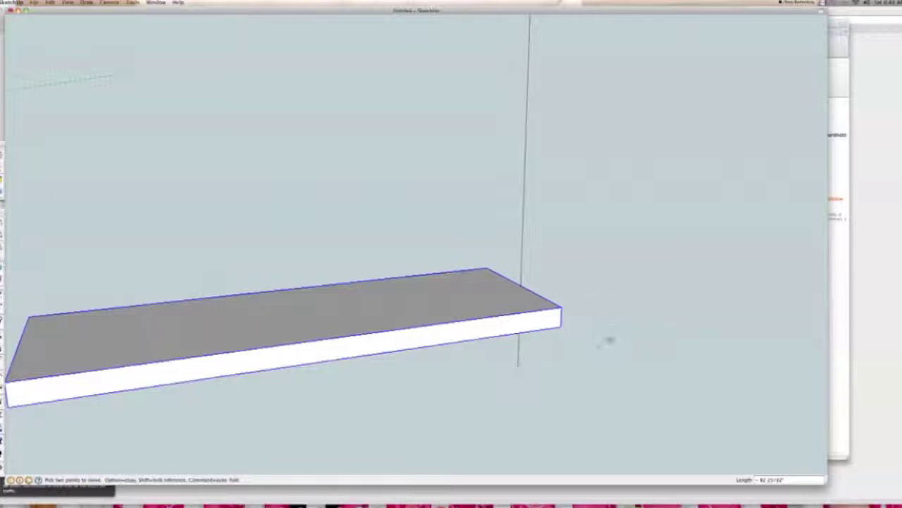
{"action": "scroll", "coordinate": [399, 316], "scroll_direction": "down", "scroll_amount": 3}
{"action": "scroll", "coordinate": [400, 316], "scroll_direction": "down", "scroll_amount": 2}
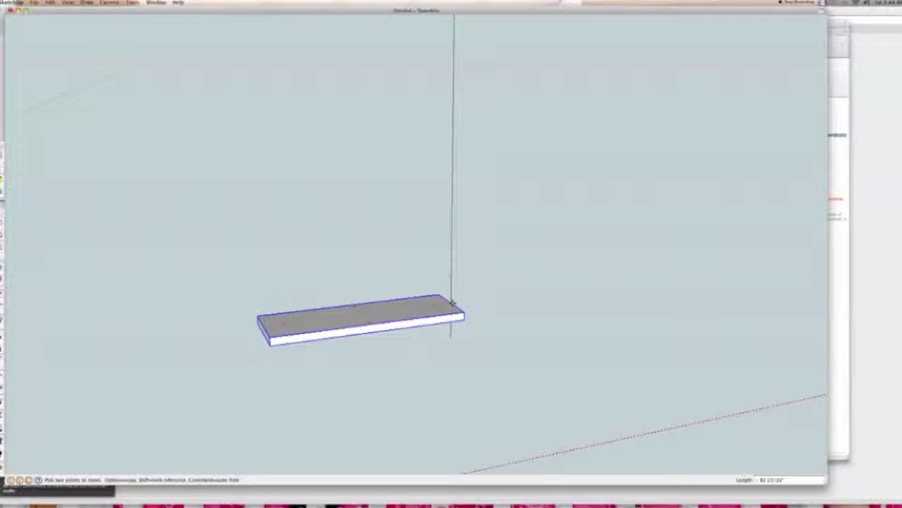
Copy the Table component 7" straight up along the vertical line, using the edge midpoint as base point
{"action": "left_click", "coordinate": [451, 304]}
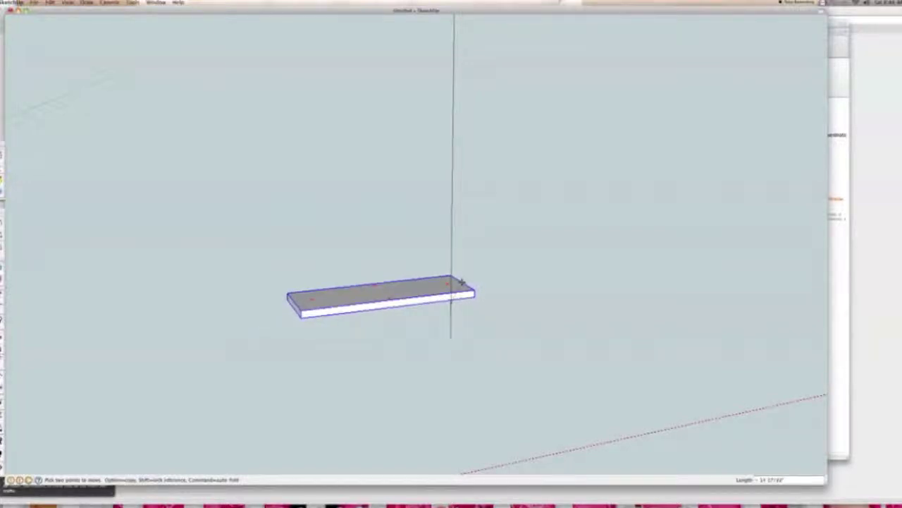
{"action": "key", "text": "alt"}
{"action": "left_click", "coordinate": [451, 289]}
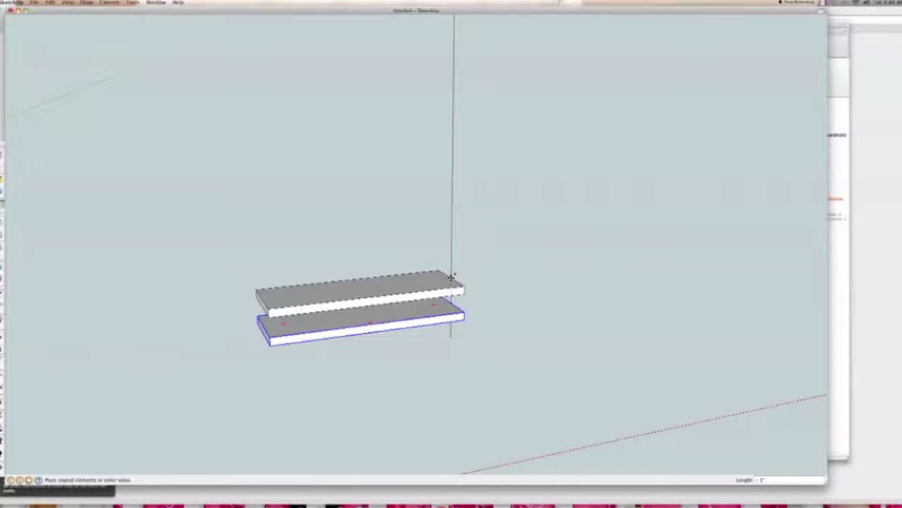
{"action": "left_click", "coordinate": [452, 277]}
{"action": "key", "text": "m"}
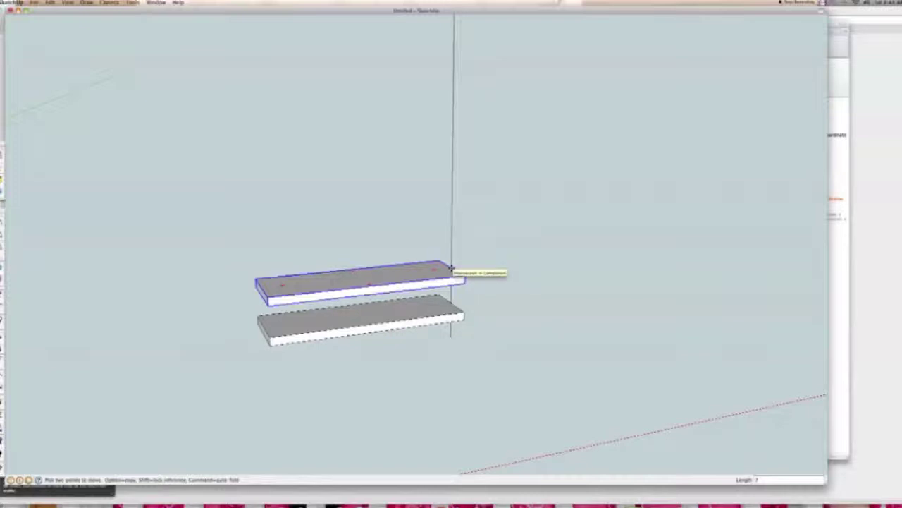
Extend the stack to six slabs by copying the topmost slab 7" up the line four times
{"action": "left_click", "coordinate": [452, 267]}
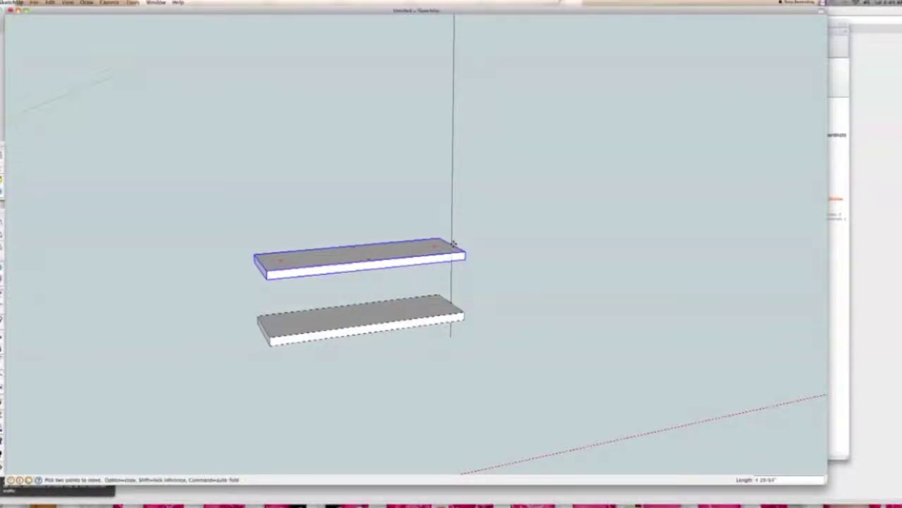
{"action": "key", "text": "alt"}
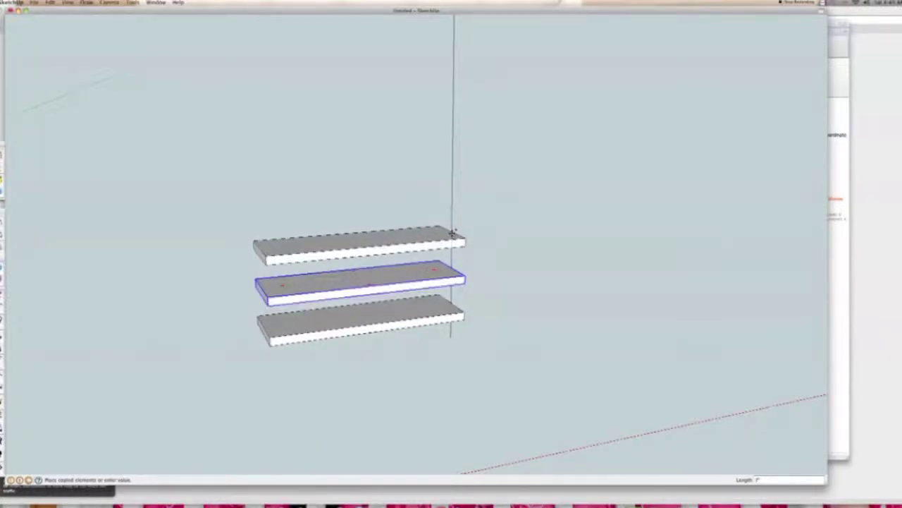
{"action": "left_click", "coordinate": [452, 232]}
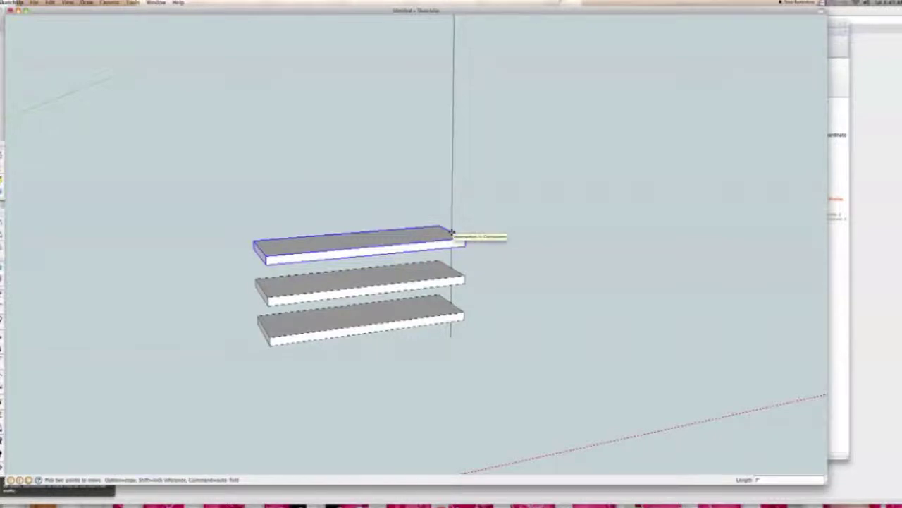
{"action": "left_click", "coordinate": [452, 232]}
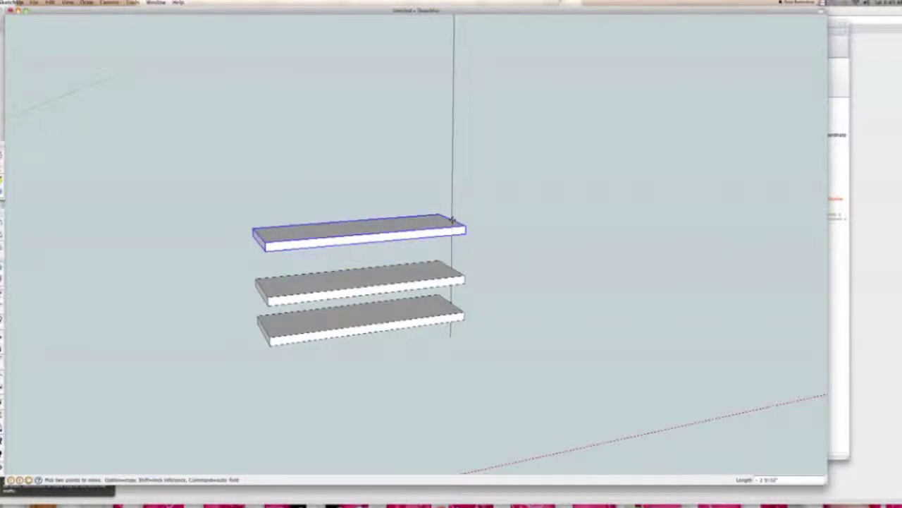
{"action": "key", "text": "alt"}
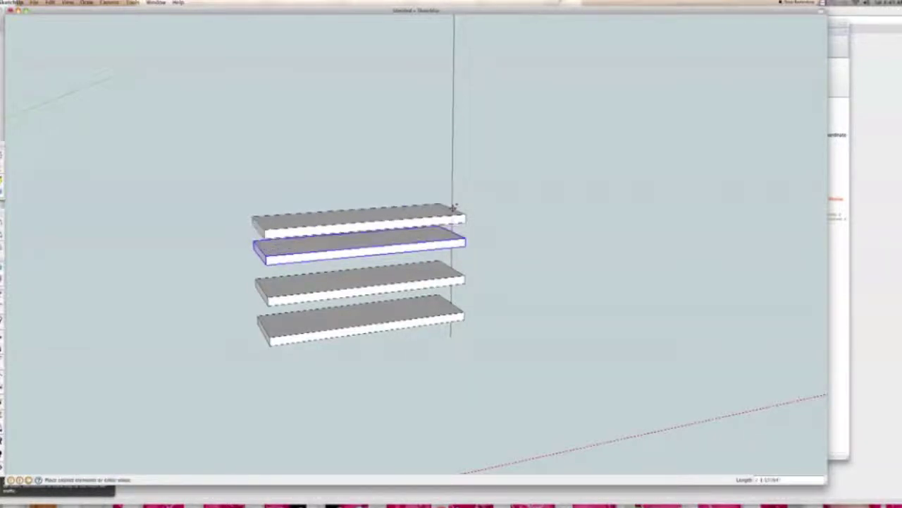
{"action": "left_click", "coordinate": [454, 196]}
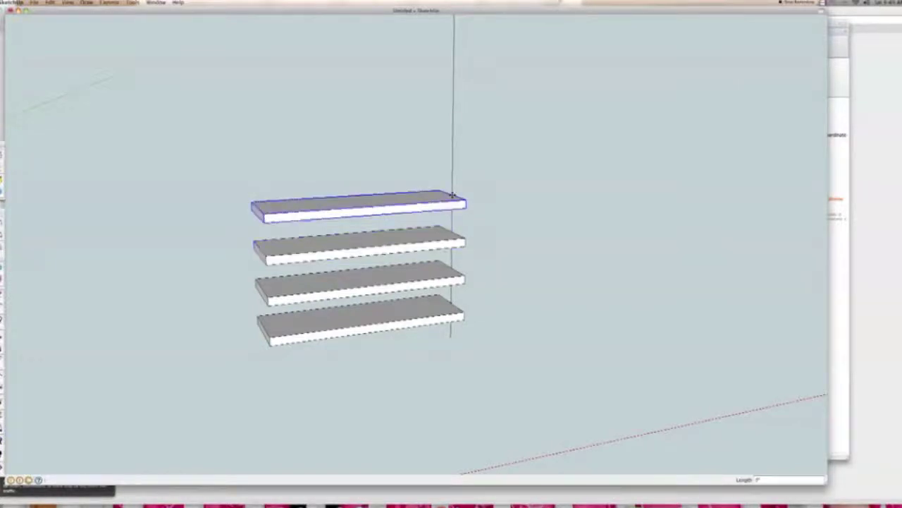
{"action": "left_click", "coordinate": [453, 197]}
{"action": "key", "text": "alt"}
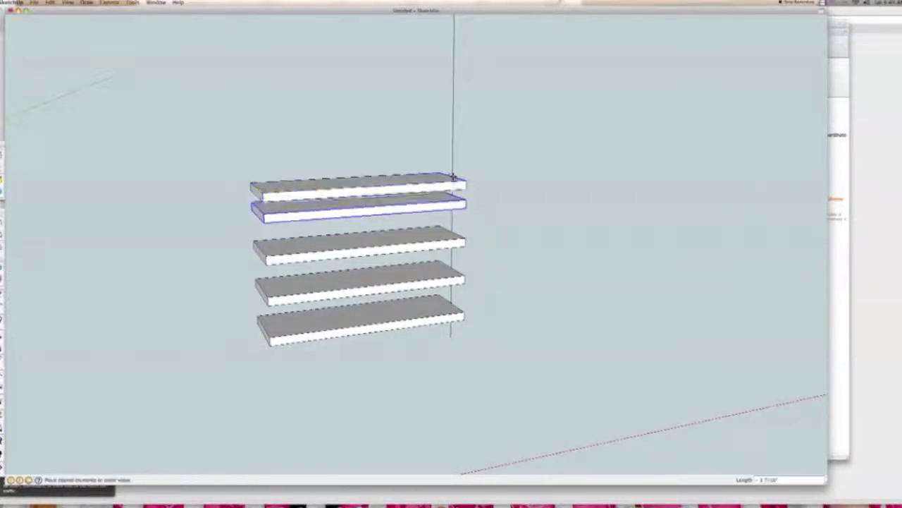
{"action": "left_click", "coordinate": [453, 157]}
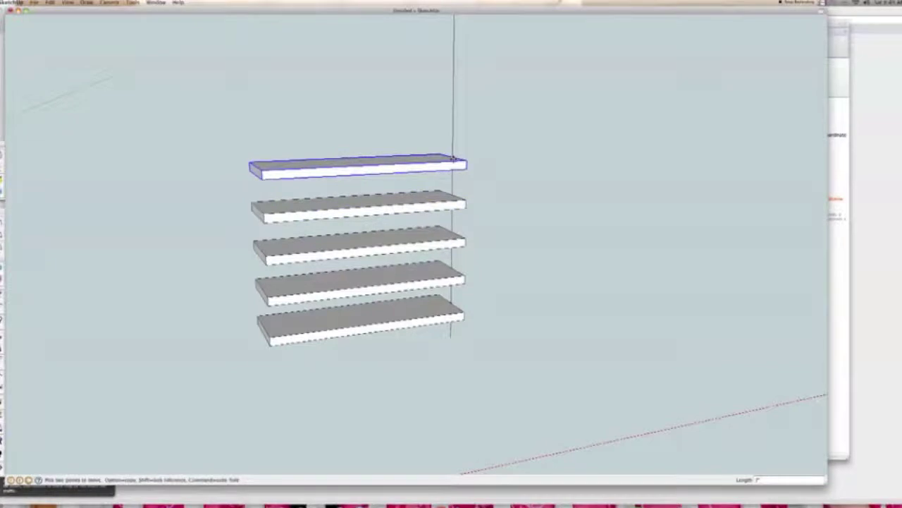
{"action": "left_click", "coordinate": [453, 156]}
{"action": "key", "text": "alt"}
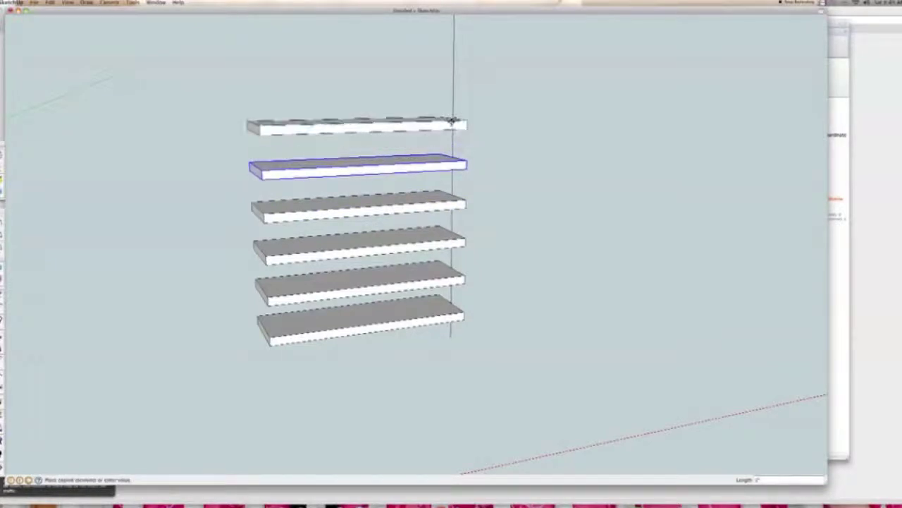
{"action": "left_click", "coordinate": [455, 120]}
Add four more slabs at 7" spacing along the line, bringing the stack to ten
{"action": "scroll", "coordinate": [422, 275], "scroll_direction": "down", "scroll_amount": 5}
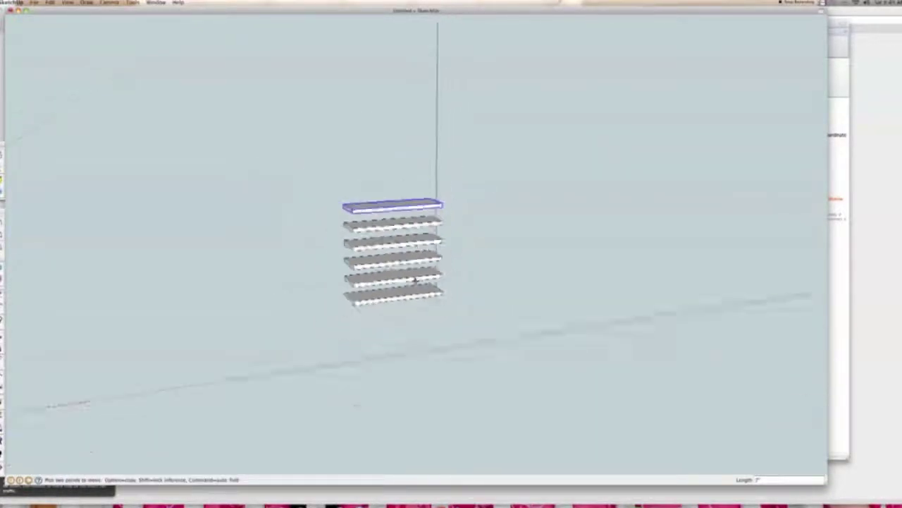
{"action": "scroll", "coordinate": [428, 122], "scroll_direction": "up", "scroll_amount": 4}
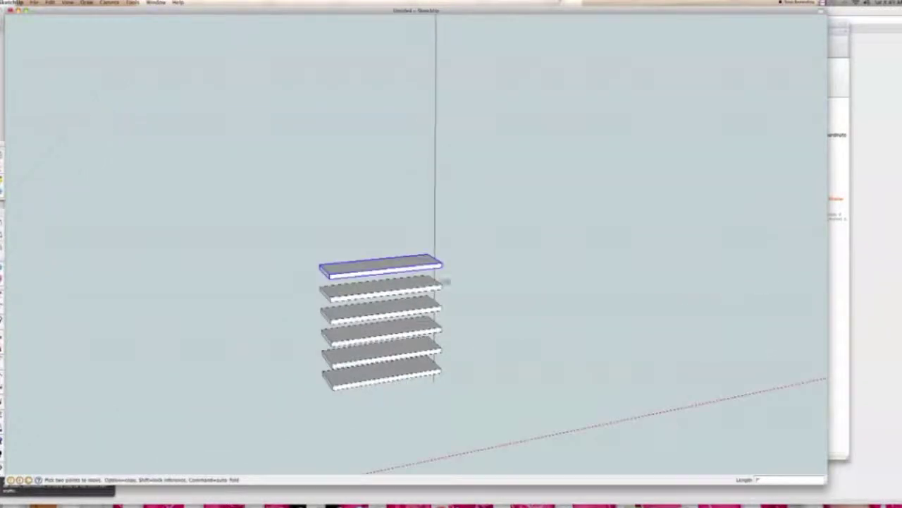
{"action": "left_click", "coordinate": [433, 257]}
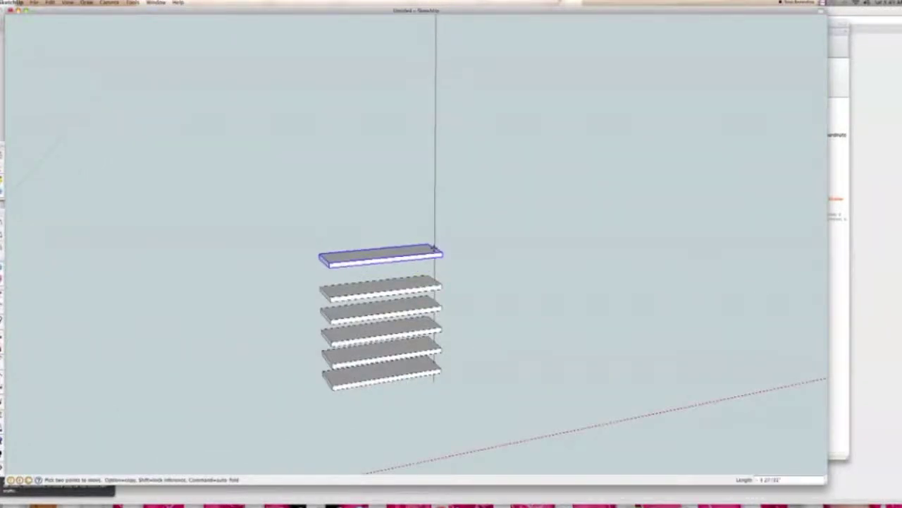
{"action": "key", "text": "alt"}
{"action": "left_click", "coordinate": [437, 238]}
{"action": "left_click", "coordinate": [437, 240]}
{"action": "key", "text": "alt"}
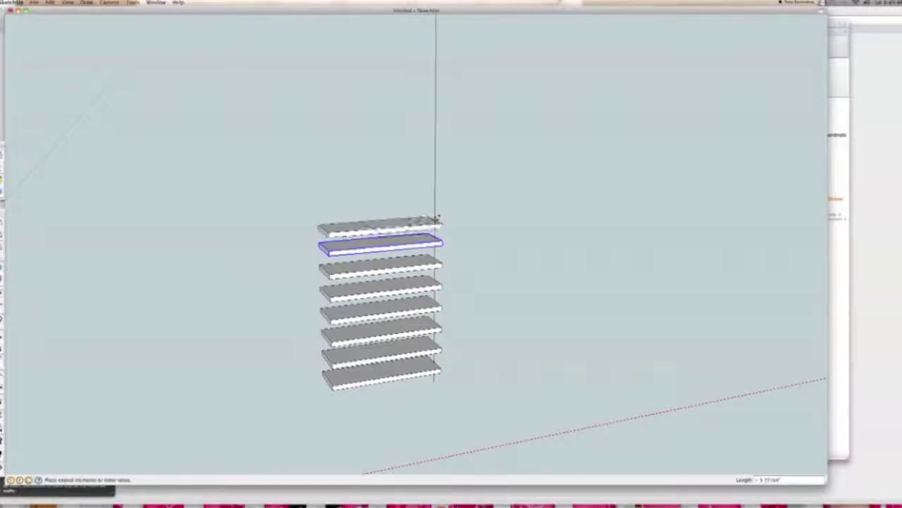
{"action": "left_click", "coordinate": [434, 210]}
{"action": "left_click", "coordinate": [434, 209]}
{"action": "key", "text": "alt"}
{"action": "left_click", "coordinate": [435, 195]}
{"action": "left_click", "coordinate": [434, 191]}
{"action": "key", "text": "alt"}
{"action": "left_click", "coordinate": [435, 172]}
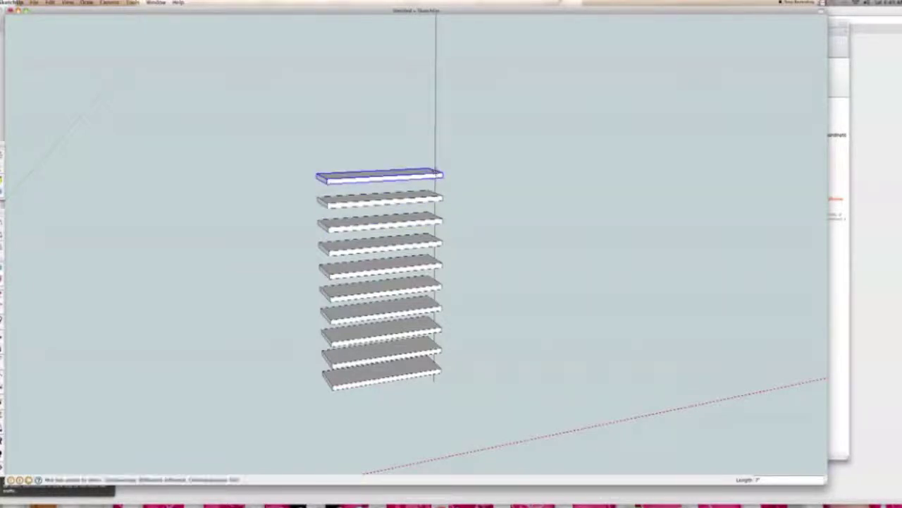
Copy the topmost slab 7" up the vertical line twice, bringing the stack to twelve
{"action": "left_click", "coordinate": [435, 172]}
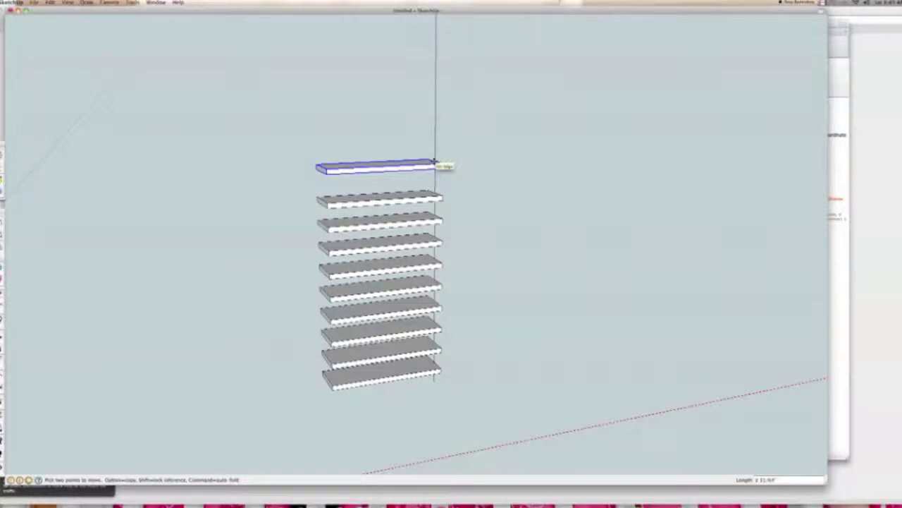
{"action": "key", "text": "alt"}
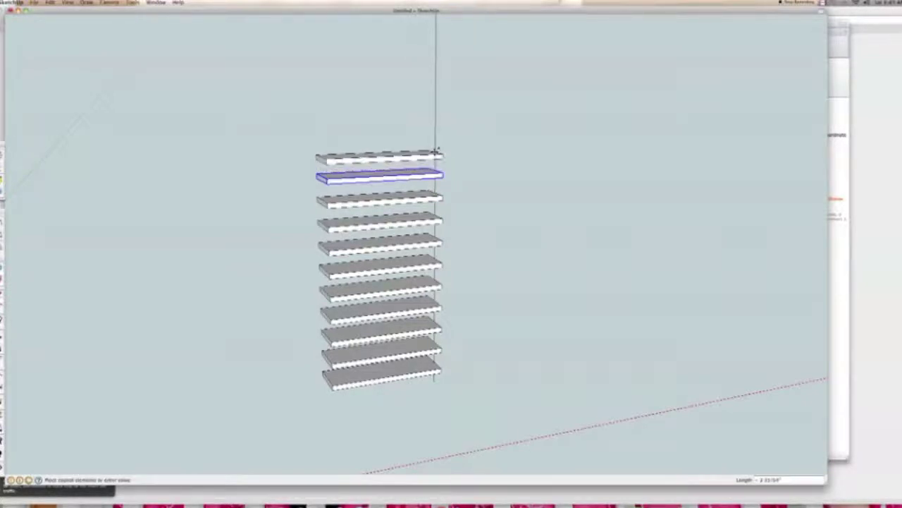
{"action": "left_click", "coordinate": [436, 150]}
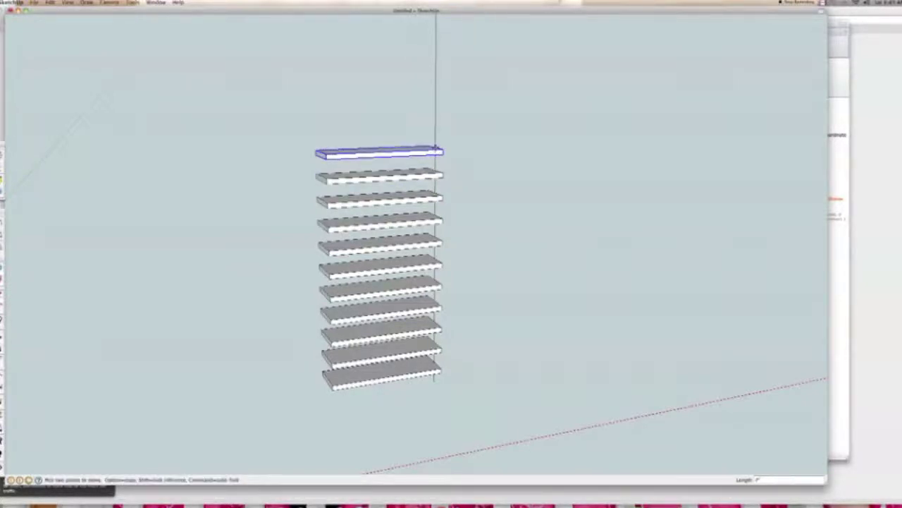
{"action": "left_click", "coordinate": [436, 150]}
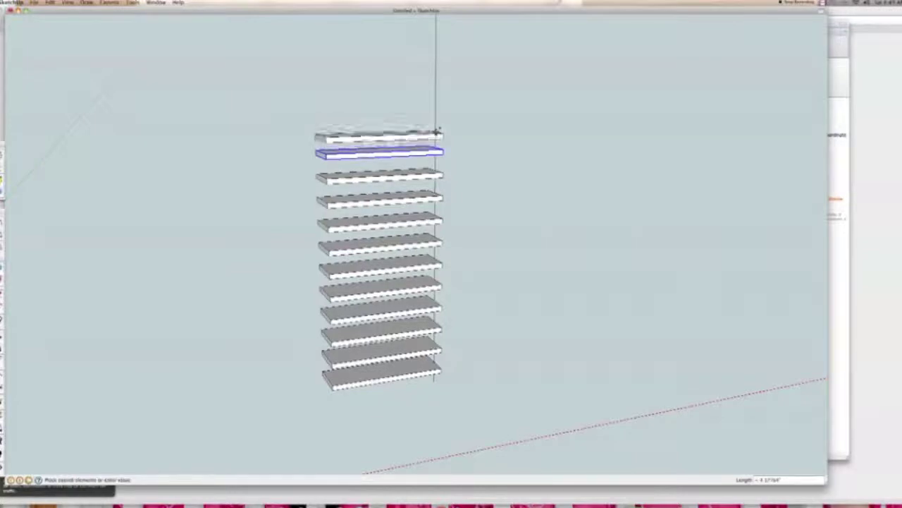
{"action": "left_click", "coordinate": [436, 128]}
Add three more slabs at 7" spacing up the line, making fifteen in total
{"action": "middle_click_drag", "start_coordinate": [430, 185], "coordinate": [413, 242]}
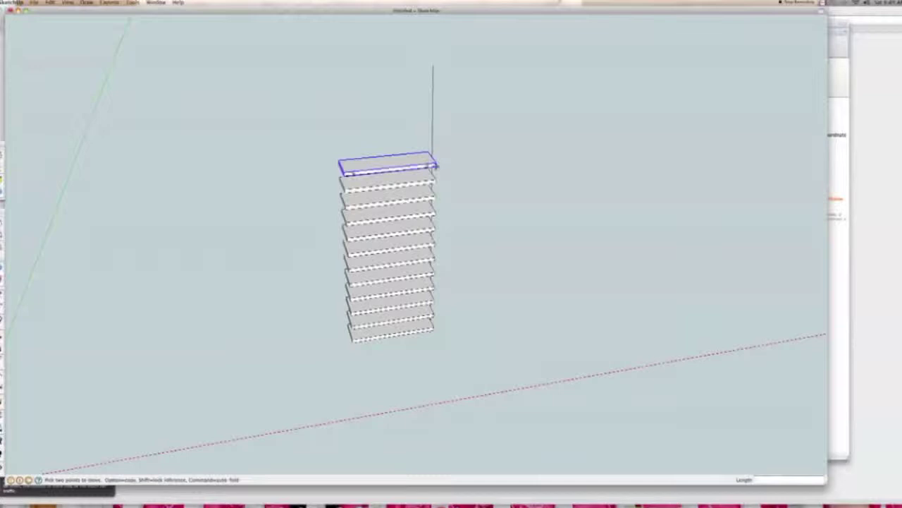
{"action": "left_click", "coordinate": [431, 157]}
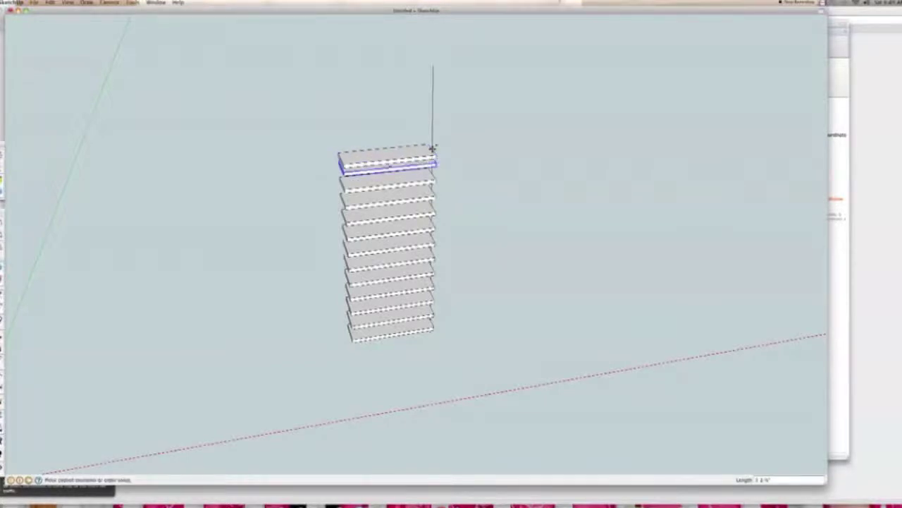
{"action": "left_click", "coordinate": [431, 142]}
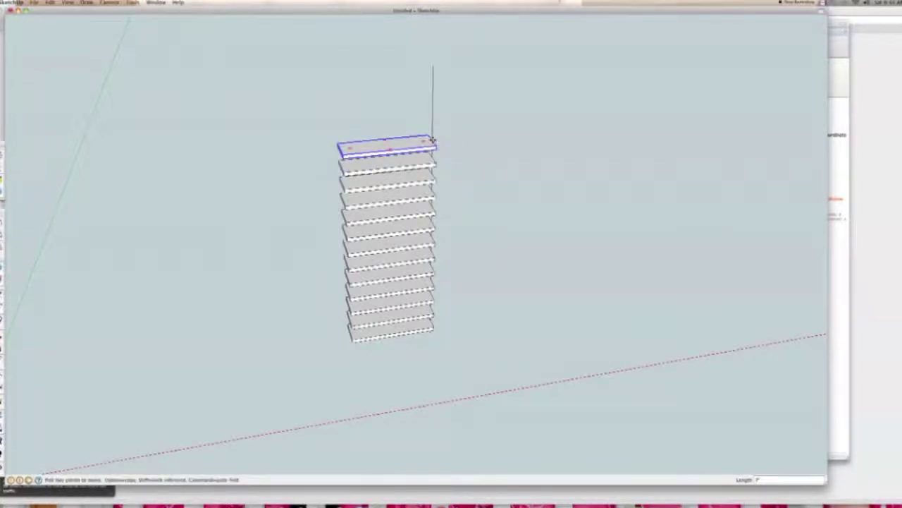
{"action": "left_click", "coordinate": [432, 140]}
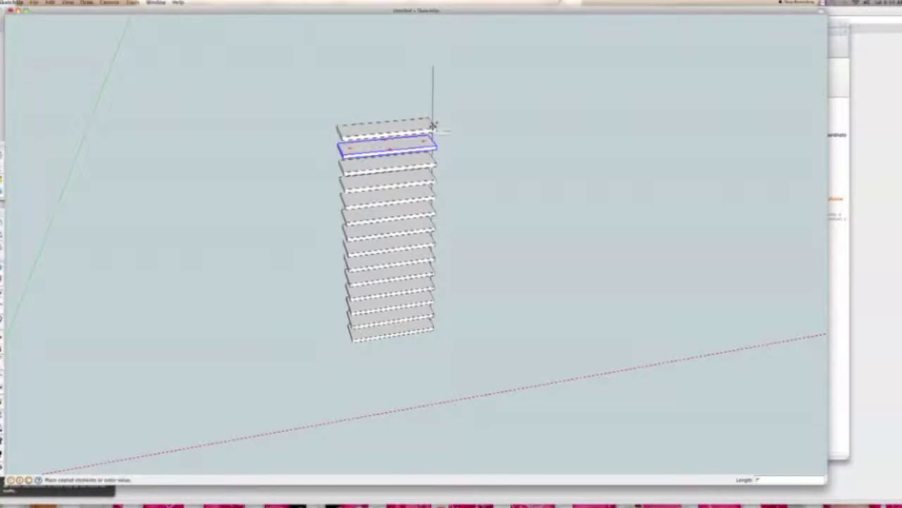
{"action": "left_click", "coordinate": [433, 126]}
{"action": "left_click", "coordinate": [432, 124]}
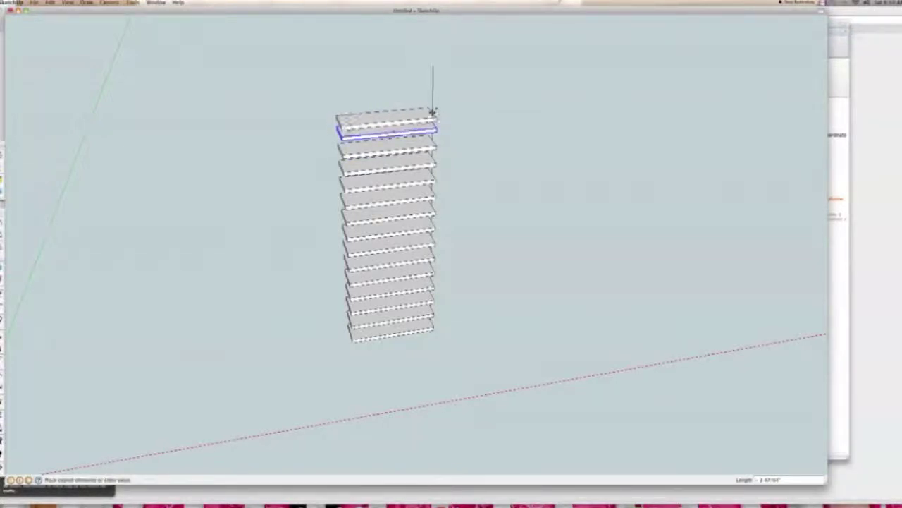
{"action": "left_click", "coordinate": [432, 108]}
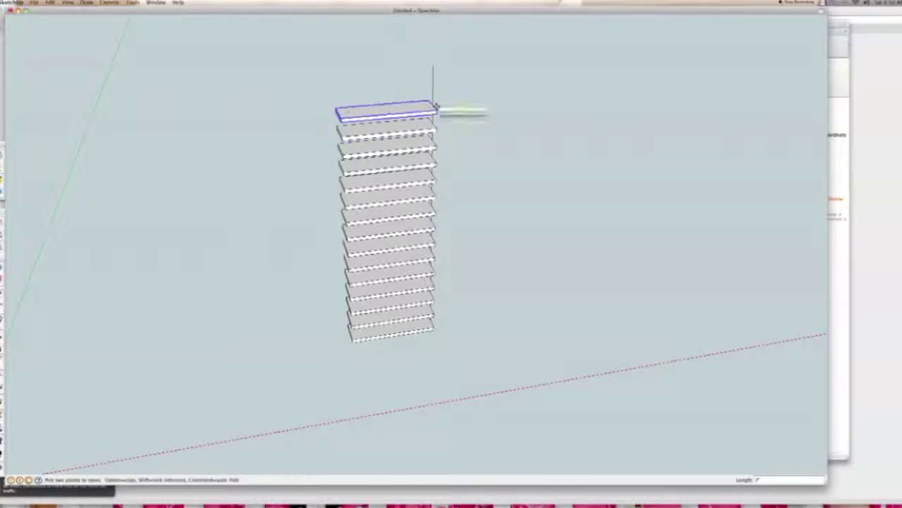
Complete the stack of seventeen slabs with two more 7" copies up to the upper end of the line
{"action": "left_click", "coordinate": [432, 107]}
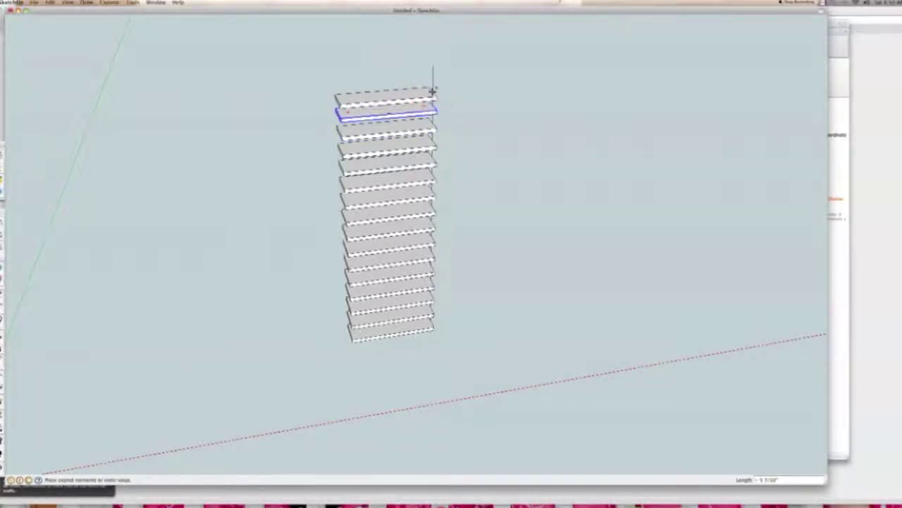
{"action": "left_click", "coordinate": [433, 87]}
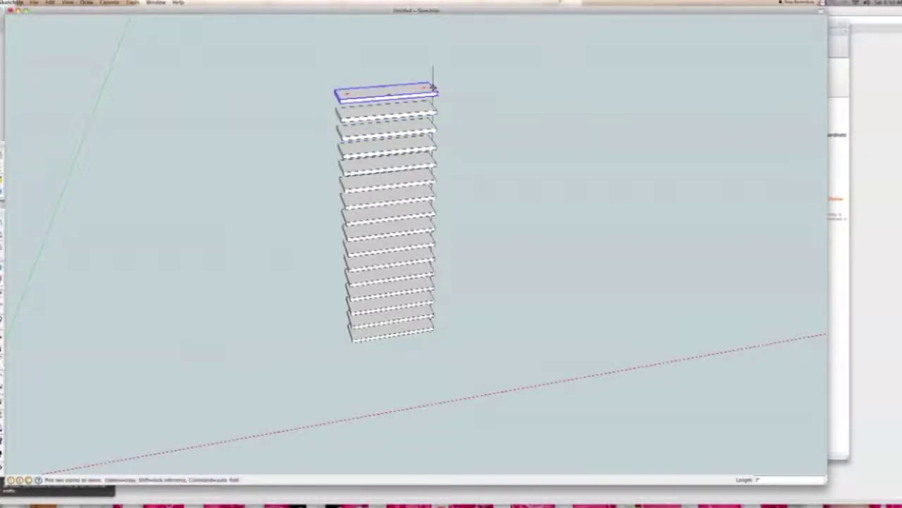
{"action": "scroll", "coordinate": [433, 87], "scroll_direction": "up", "scroll_amount": 3}
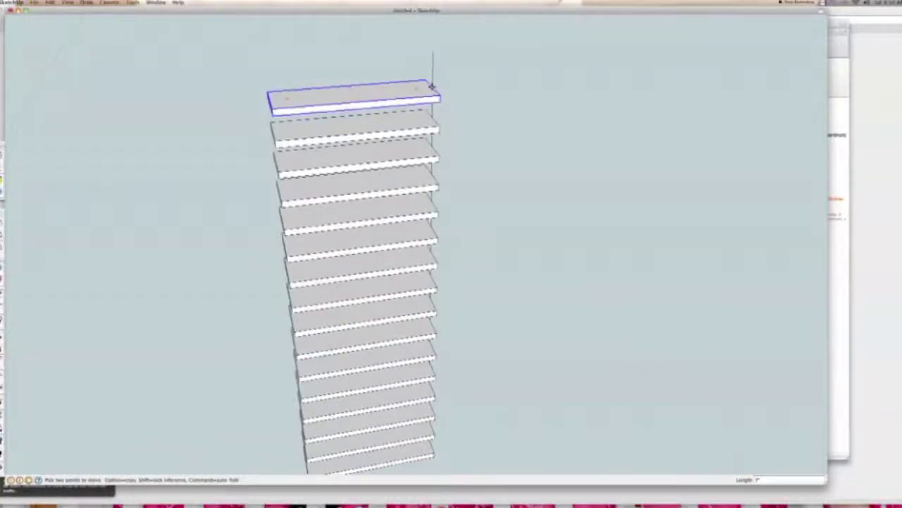
{"action": "left_click", "coordinate": [432, 88]}
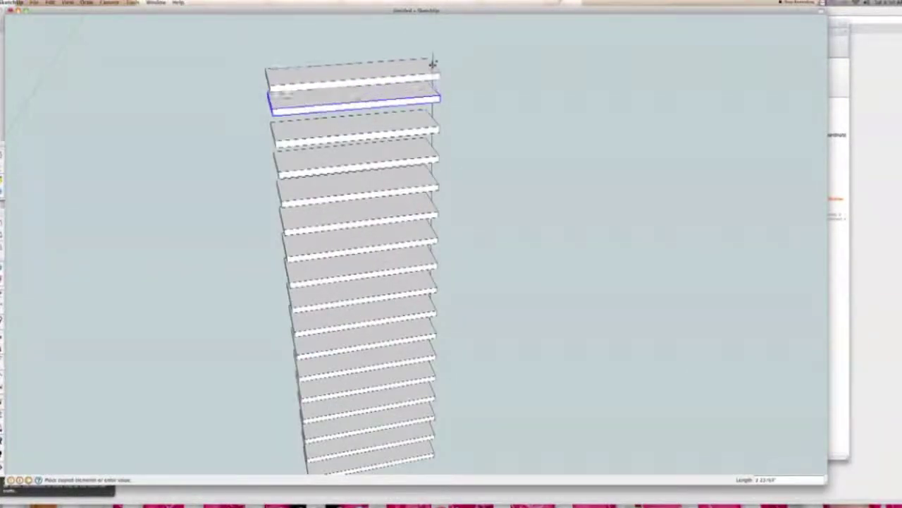
{"action": "left_click", "coordinate": [434, 57]}
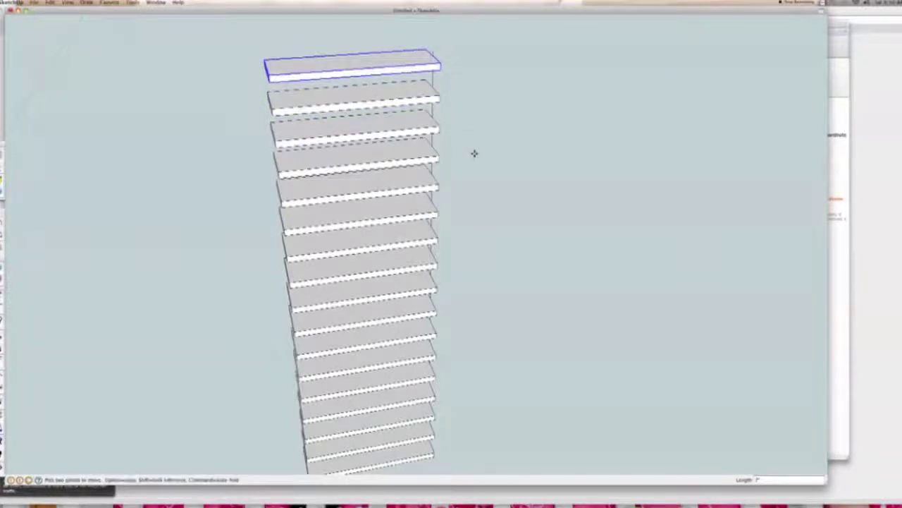
{"action": "scroll", "coordinate": [449, 261], "scroll_direction": "down", "scroll_amount": 3}
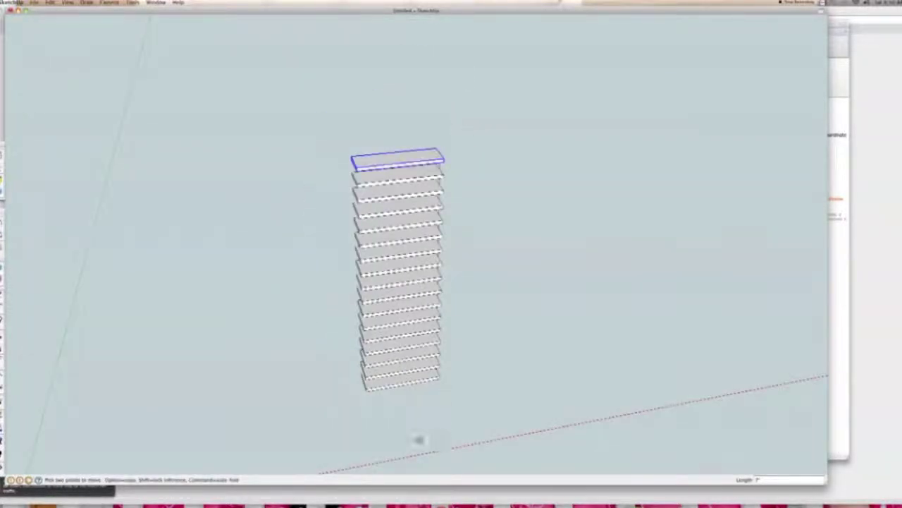
Rotate the second slab from the bottom about 19° around the vertical line, aligning its front outer corner over the lowest slab's back outer corner
{"action": "middle_click_drag", "start_coordinate": [368, 392], "coordinate": [325, 341]}
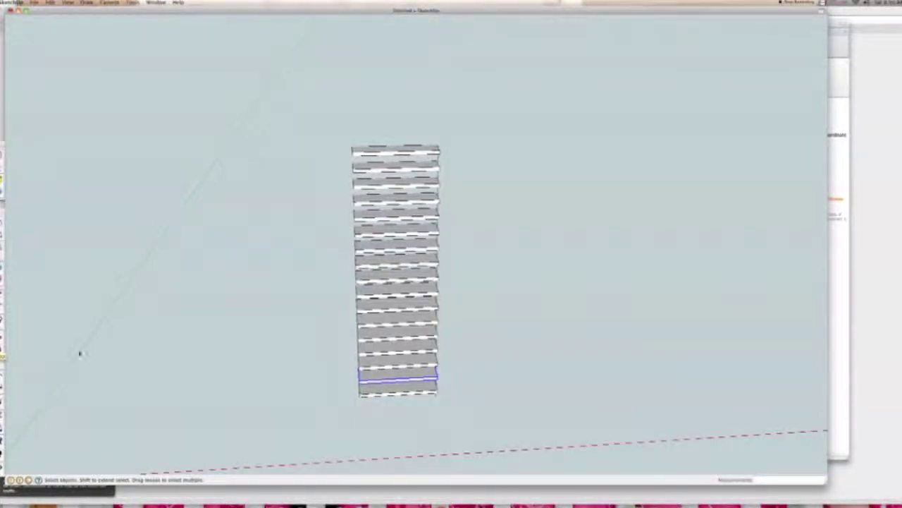
{"action": "key", "text": "q"}
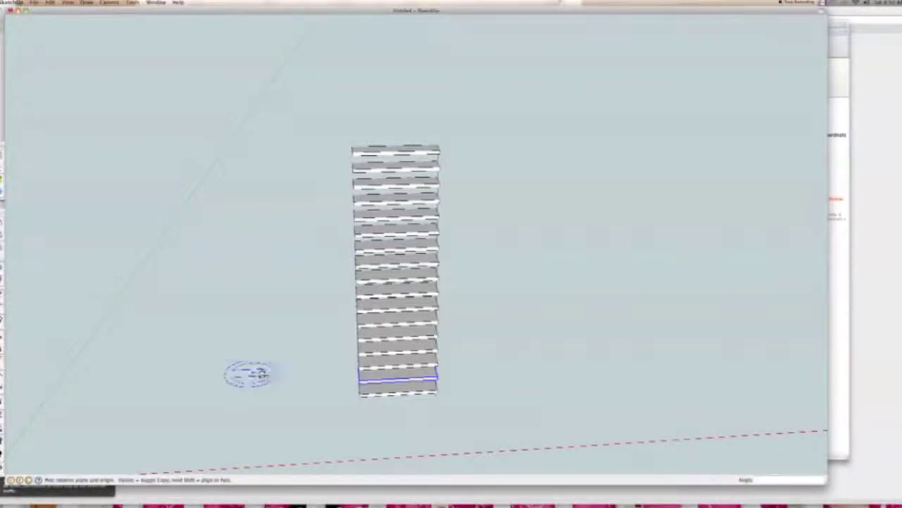
{"action": "key", "text": "o"}
{"action": "left_click_drag", "start_coordinate": [341, 395], "coordinate": [524, 338]}
{"action": "key", "text": "q"}
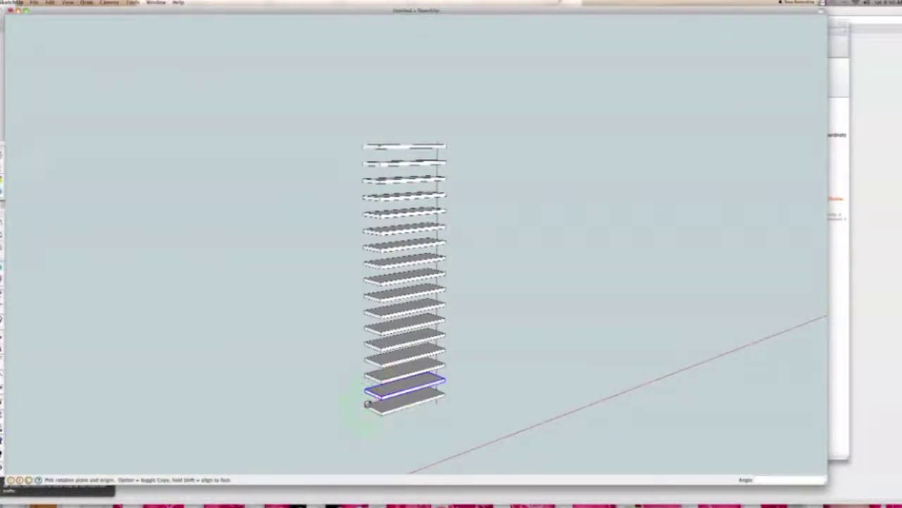
{"action": "left_click", "coordinate": [437, 376]}
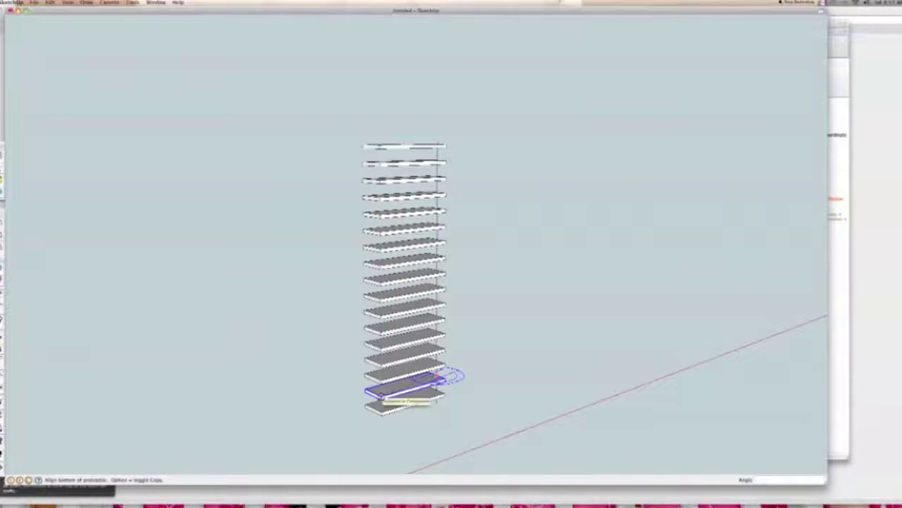
{"action": "left_click", "coordinate": [396, 397]}
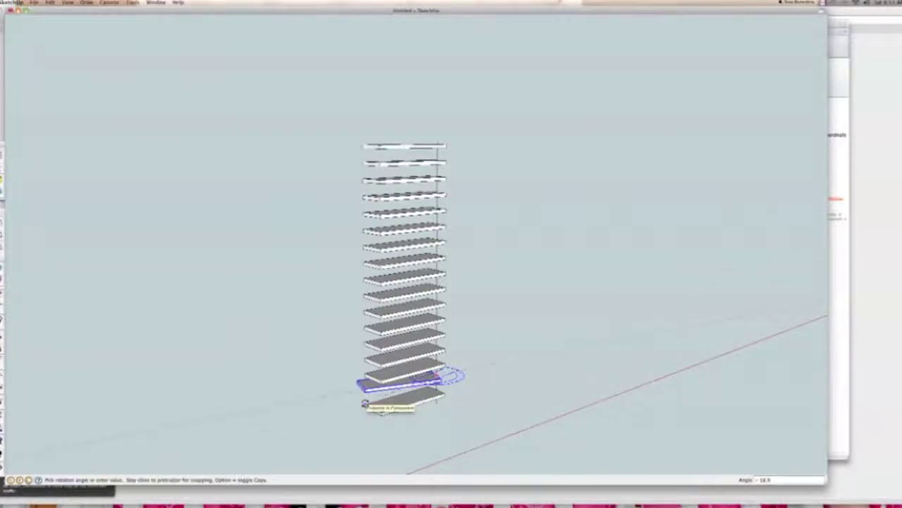
{"action": "left_click", "coordinate": [365, 403]}
{"action": "key", "text": "space"}
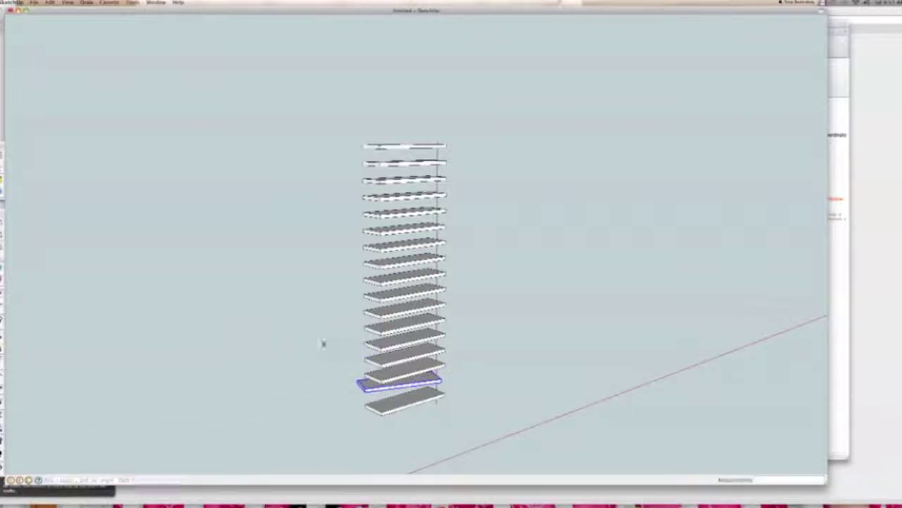
Rotate the third slab around the vertical line until its front outer corner aligns with the second slab's back outer corner
{"action": "left_click", "coordinate": [389, 373]}
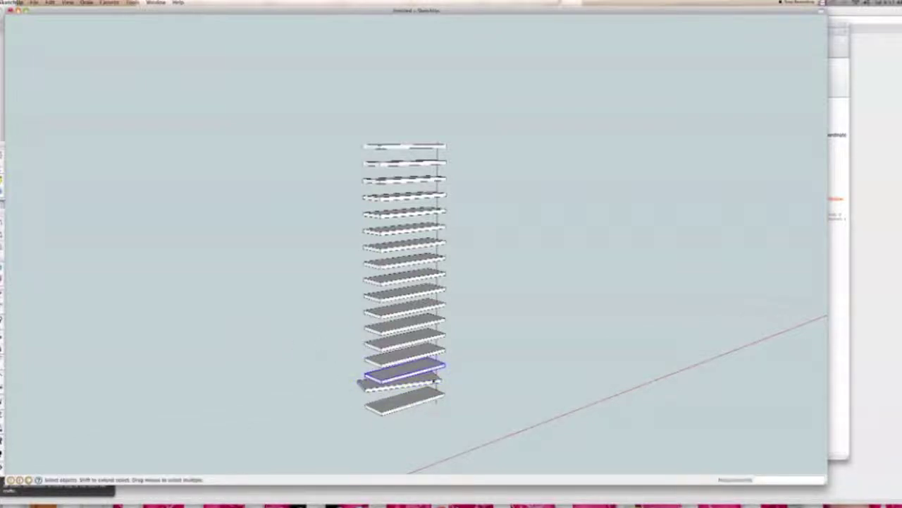
{"action": "key", "text": "q"}
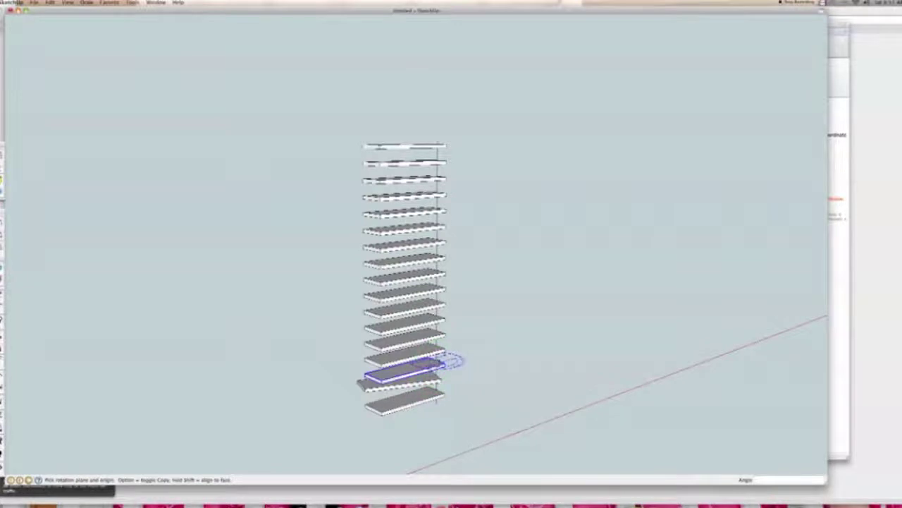
{"action": "left_click", "coordinate": [437, 360]}
{"action": "left_click_drag", "start_coordinate": [384, 386], "coordinate": [359, 383]}
{"action": "left_click", "coordinate": [356, 380]}
{"action": "key", "text": "space"}
Rotate the fourth slab about 57° around the vertical line, lining its outer corner up with the third slab's back outer corner
{"action": "left_click", "coordinate": [442, 357]}
{"action": "key", "text": "q"}
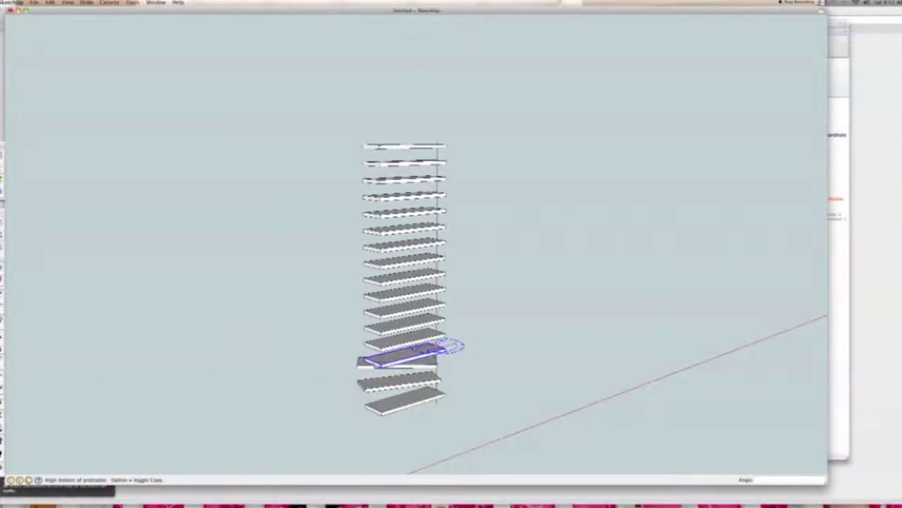
{"action": "left_click", "coordinate": [378, 363]}
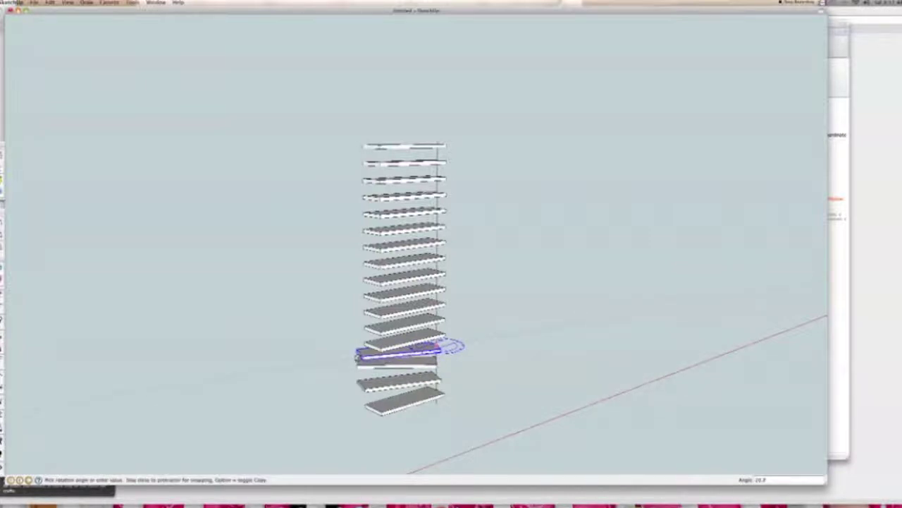
{"action": "left_click", "coordinate": [356, 361]}
{"action": "key", "text": "o"}
{"action": "middle_click_drag", "start_coordinate": [358, 363], "coordinate": [479, 421]}
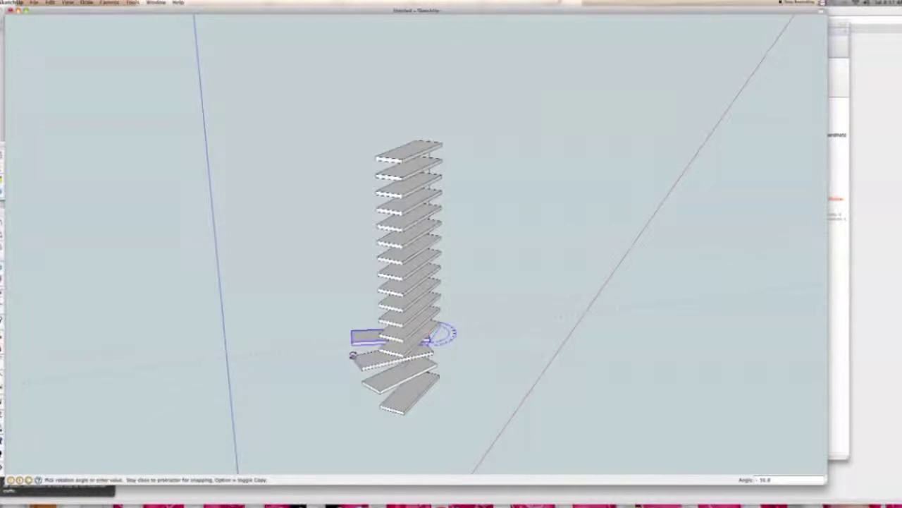
{"action": "left_click", "coordinate": [353, 355]}
{"action": "key", "text": "space"}
Rotate the fifth slab around the vertical line so it fans out one tread beyond the fourth slab
{"action": "left_click", "coordinate": [421, 325]}
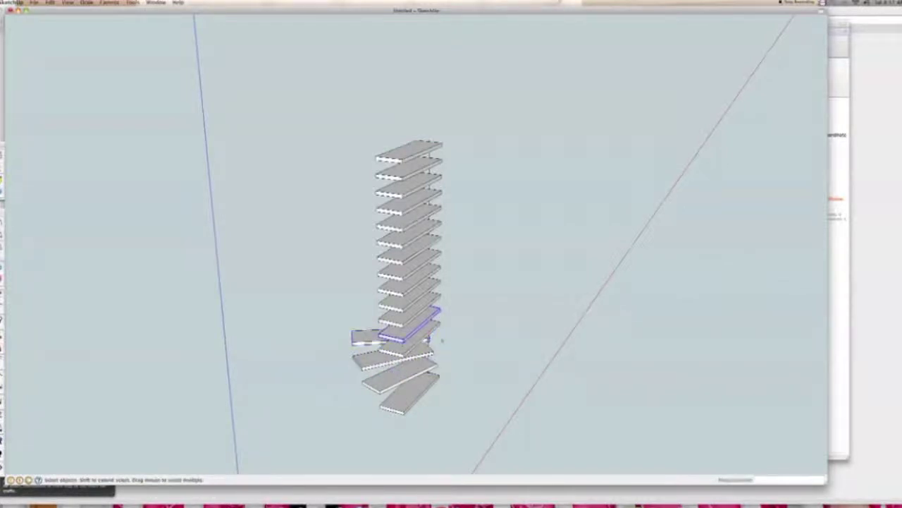
{"action": "left_click", "coordinate": [414, 345]}
{"action": "middle_click_drag", "start_coordinate": [486, 332], "coordinate": [391, 311]}
{"action": "key", "text": "q"}
{"action": "left_click", "coordinate": [433, 329]}
{"action": "left_click", "coordinate": [387, 349]}
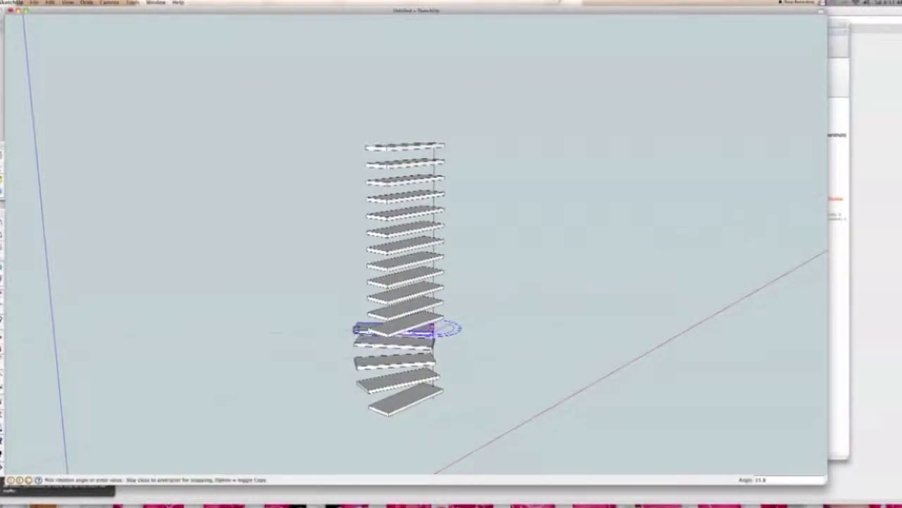
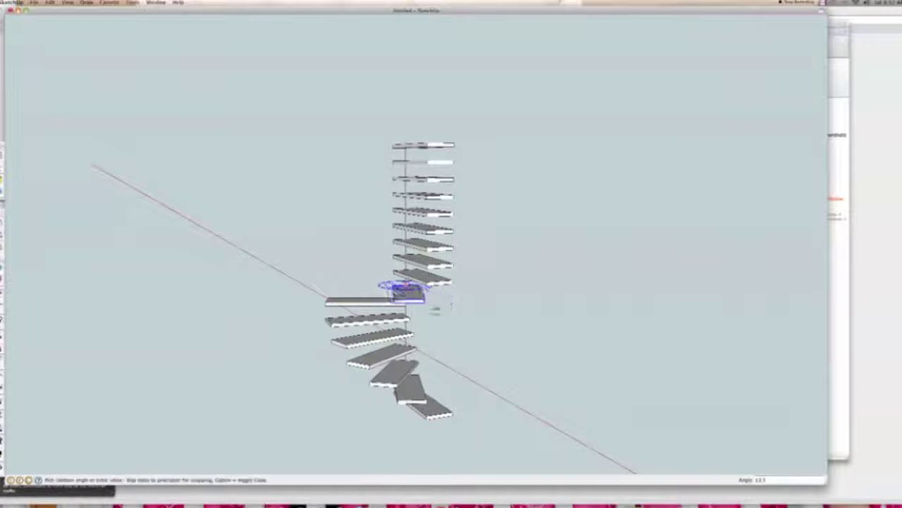
Rotate the eighth slab one tread past the seventh, and the ninth about 151° around the vertical line to follow the eighth
{"action": "left_click", "coordinate": [414, 303]}
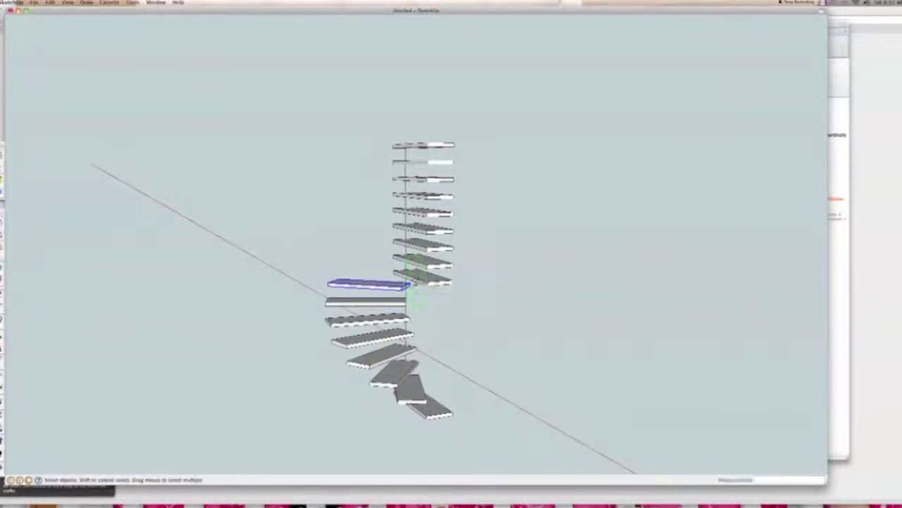
{"action": "left_click", "coordinate": [405, 270]}
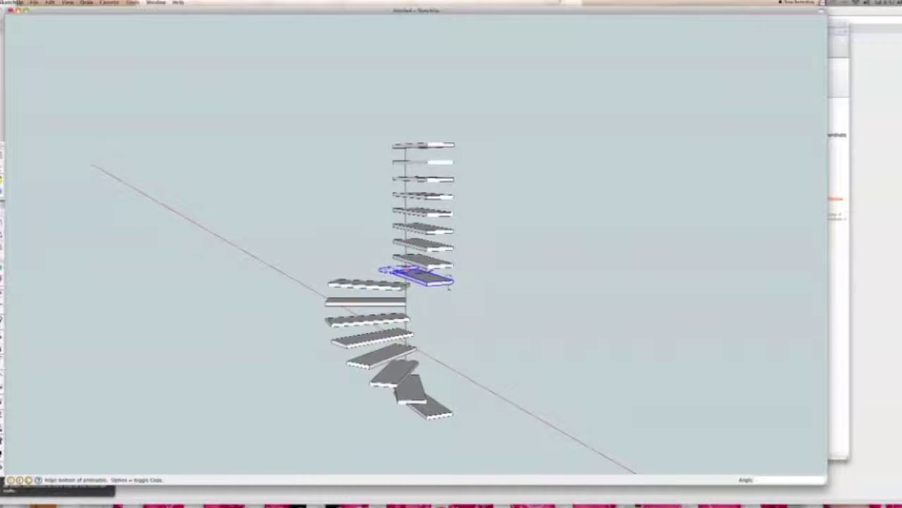
{"action": "left_click", "coordinate": [455, 281]}
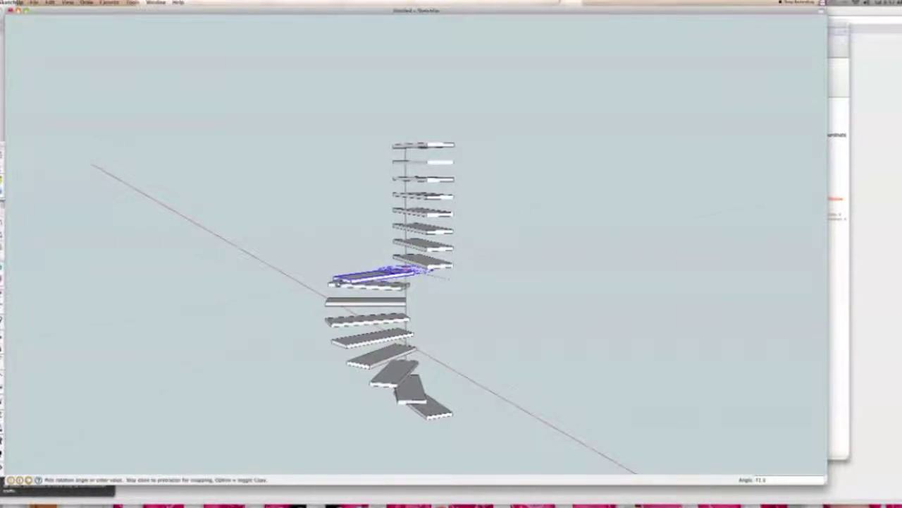
{"action": "middle_click_drag", "start_coordinate": [341, 292], "coordinate": [568, 316]}
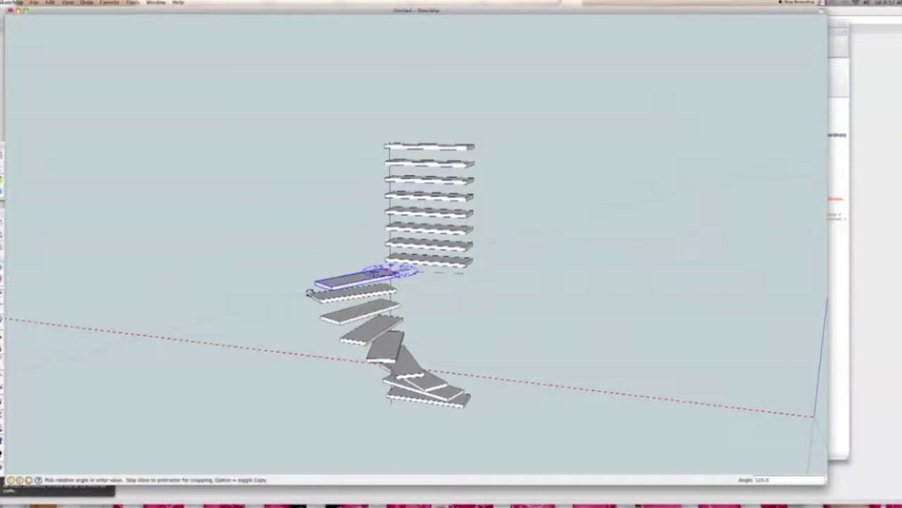
{"action": "left_click", "coordinate": [310, 292]}
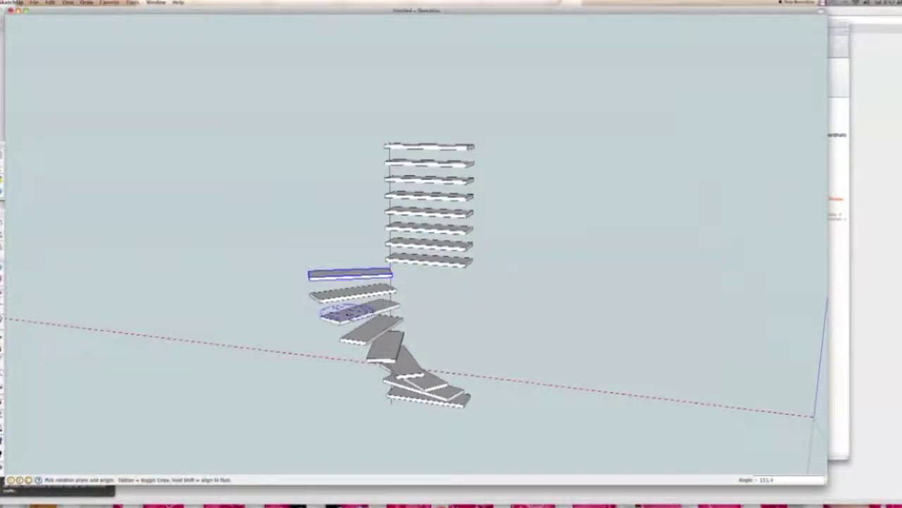
Rotate the tenth slab around the vertical line until its outer corner meets the ninth slab's back outer corner
{"action": "key", "text": "space"}
{"action": "left_click", "coordinate": [412, 262]}
{"action": "key", "text": "q"}
{"action": "left_click", "coordinate": [391, 255]}
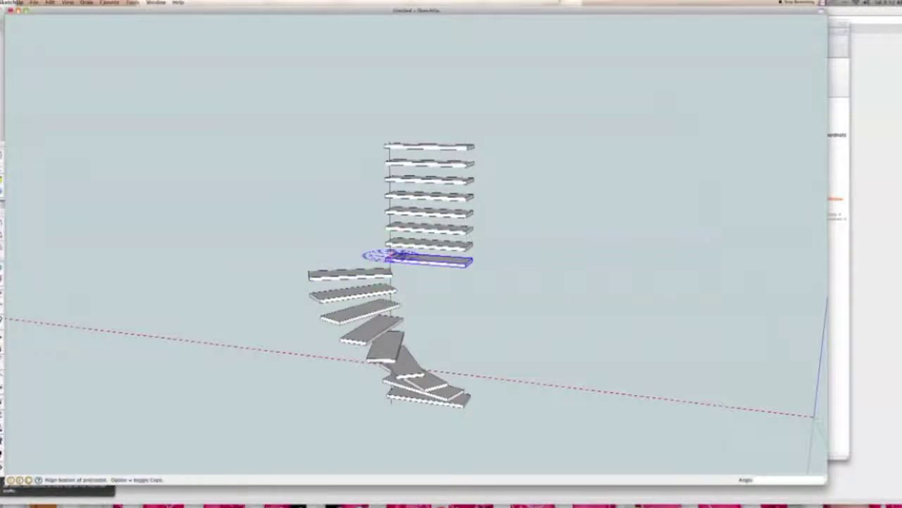
{"action": "left_click", "coordinate": [473, 257]}
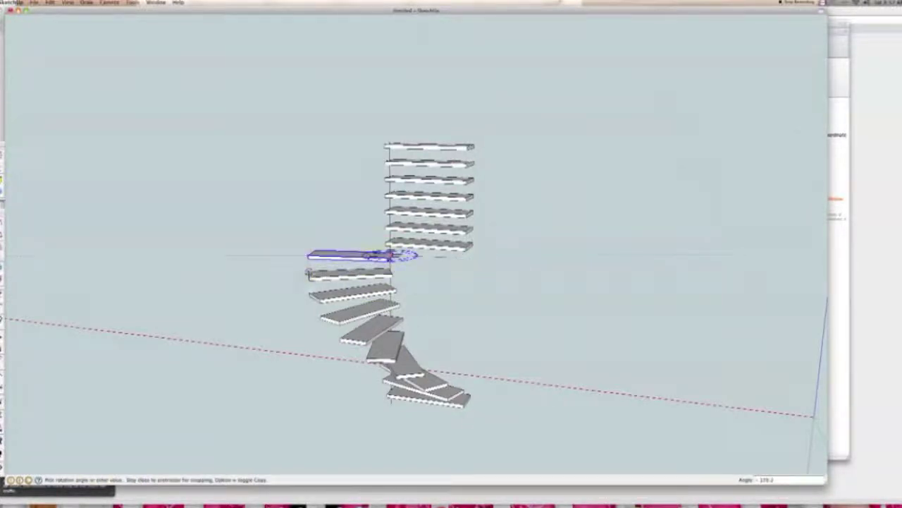
{"action": "left_click", "coordinate": [340, 268]}
Rotate the eleventh slab around the vertical line so it fans out one tread beyond the tenth slab
{"action": "key", "text": "space"}
{"action": "left_click", "coordinate": [427, 244]}
{"action": "key", "text": "q"}
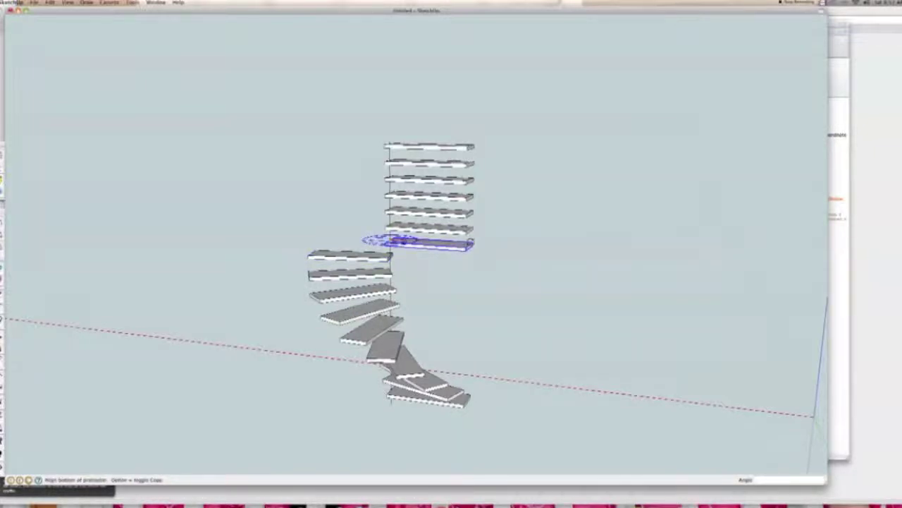
{"action": "left_click", "coordinate": [477, 242]}
{"action": "middle_click_drag", "start_coordinate": [301, 263], "coordinate": [455, 322]}
{"action": "left_click", "coordinate": [318, 288]}
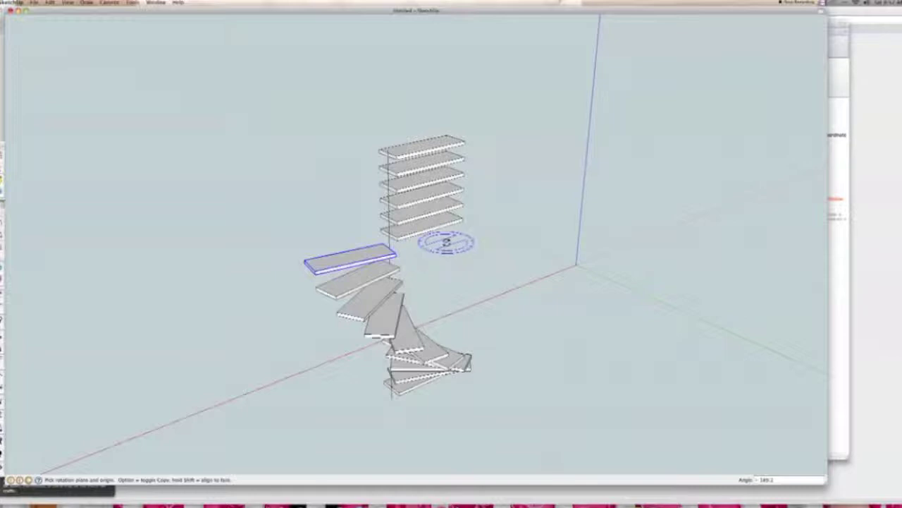
Rotate the twelfth slab in the horizontal plane around the vertical line, swinging it past the eleventh slab
{"action": "key", "text": "space"}
{"action": "left_click", "coordinate": [412, 227]}
{"action": "key", "text": "q"}
{"action": "middle_click_drag", "start_coordinate": [497, 256], "coordinate": [341, 218]}
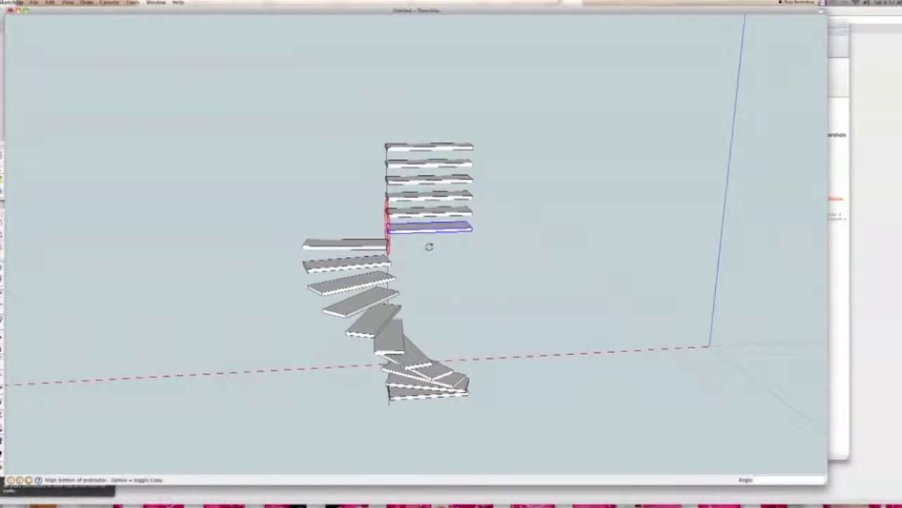
{"action": "middle_click_drag", "start_coordinate": [399, 241], "coordinate": [475, 285]}
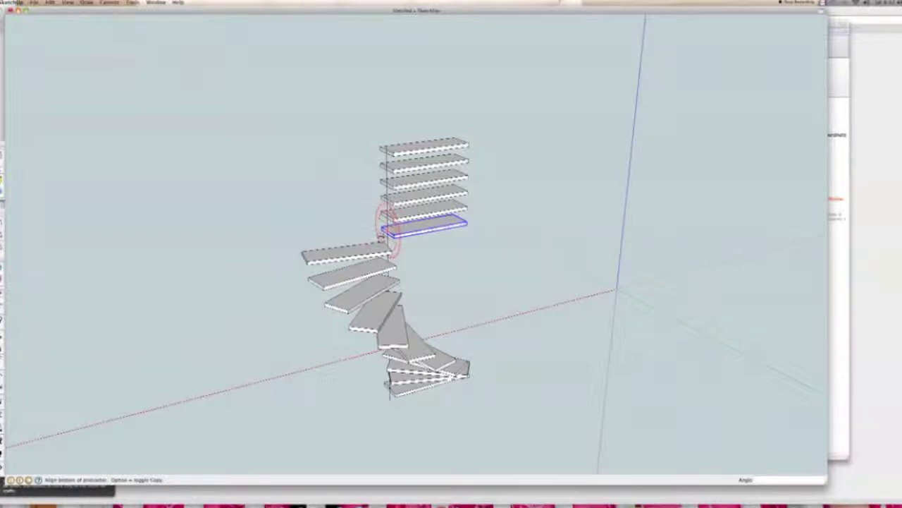
{"action": "left_click", "coordinate": [392, 239]}
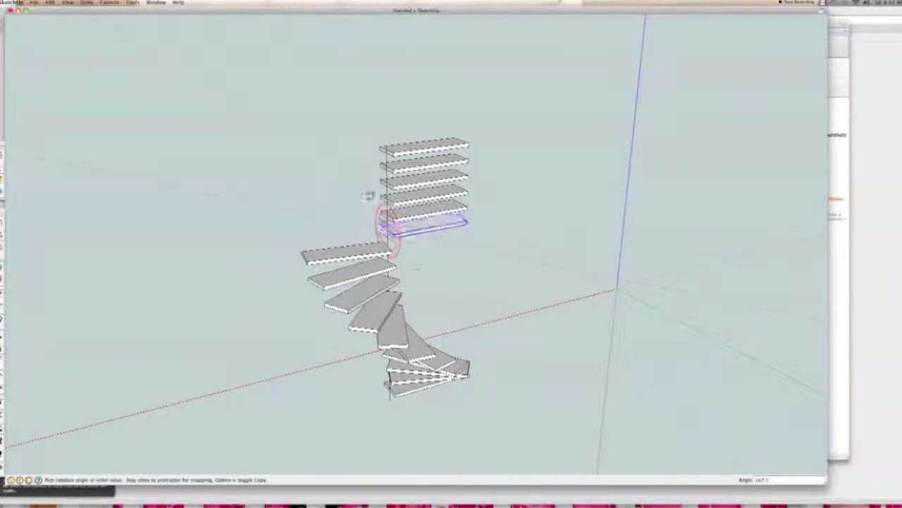
{"action": "left_click", "coordinate": [405, 249]}
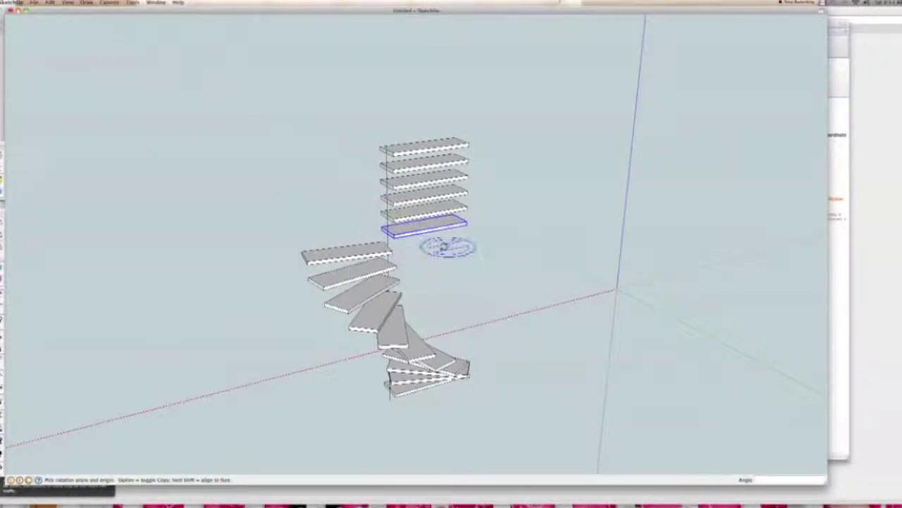
{"action": "left_click", "coordinate": [387, 231]}
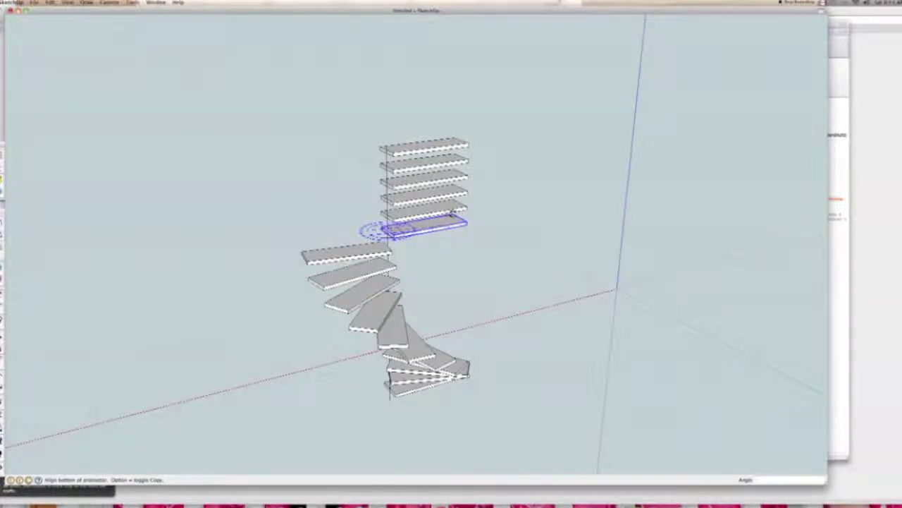
{"action": "left_click", "coordinate": [457, 216]}
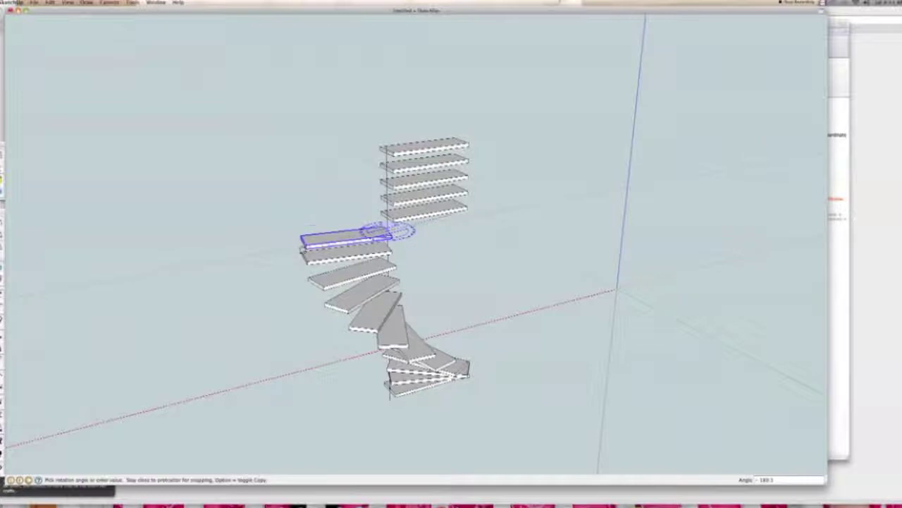
{"action": "left_click", "coordinate": [308, 227]}
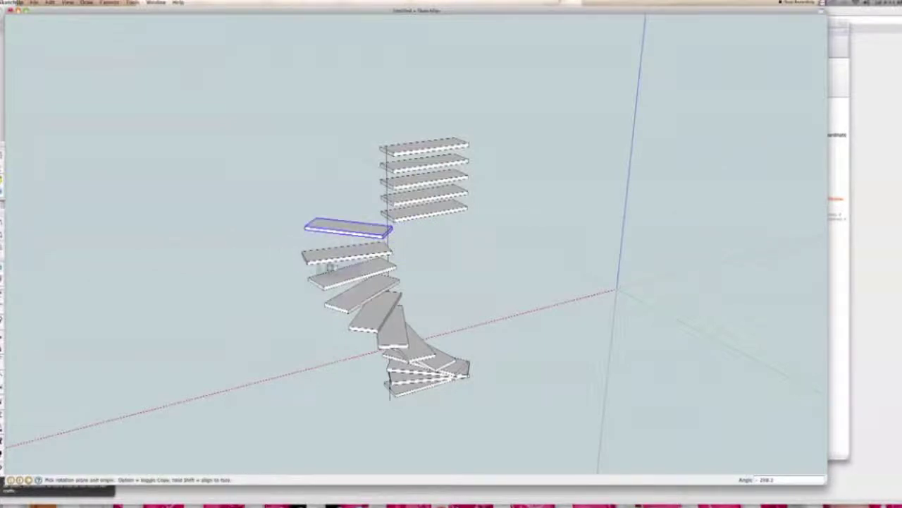
Rotate the twelfth slab back around the vertical line until its outer corner lines up with the eleventh slab's outer corner
{"action": "middle_click_drag", "start_coordinate": [310, 268], "coordinate": [485, 417]}
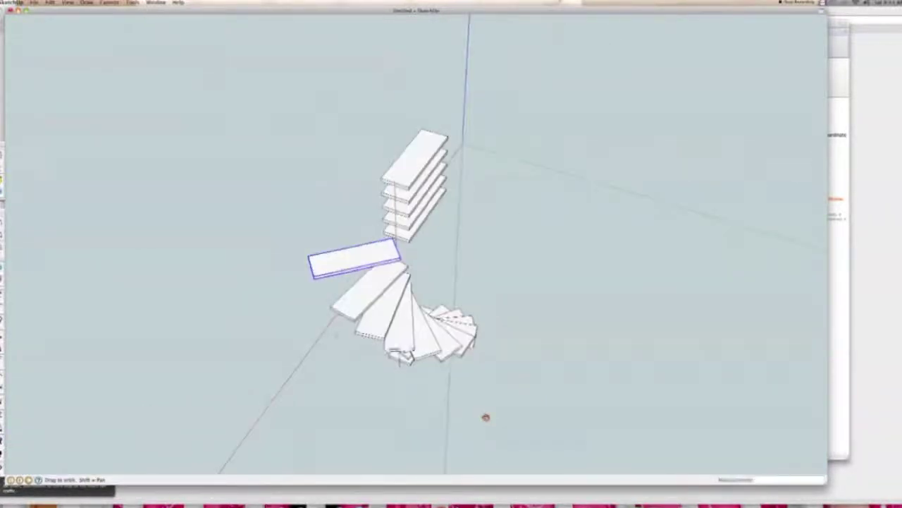
{"action": "left_click", "coordinate": [397, 249]}
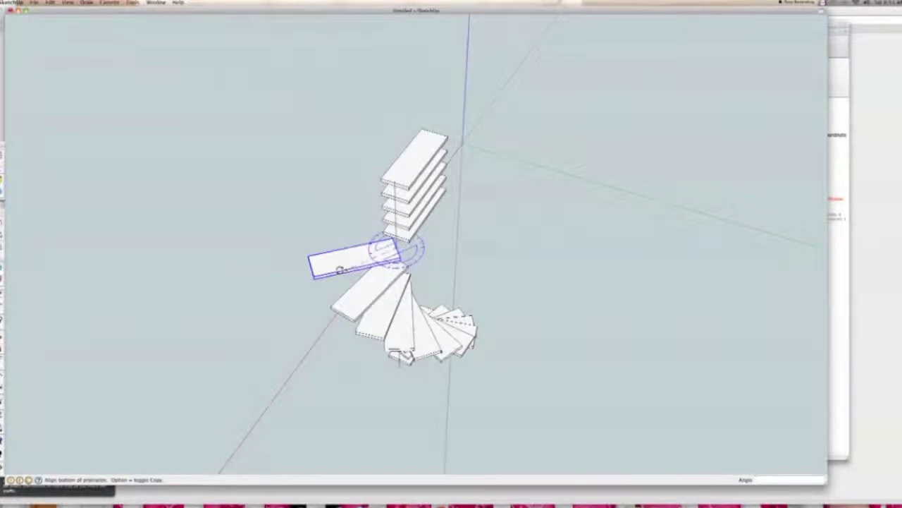
{"action": "left_click", "coordinate": [312, 275]}
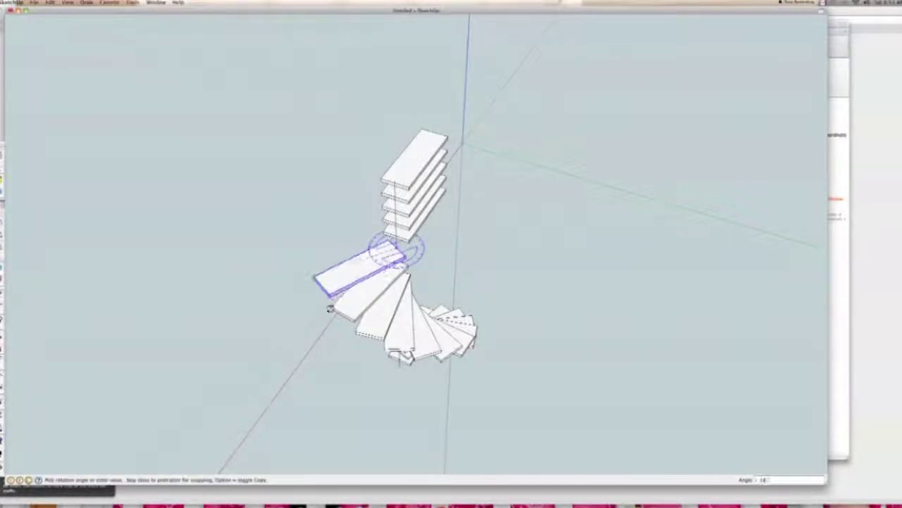
{"action": "left_click", "coordinate": [332, 308]}
Swing the thirteenth slab around the vertical line to the twelfth slab's side of the spiral
{"action": "middle_click_drag", "start_coordinate": [466, 249], "coordinate": [329, 212]}
{"action": "key", "text": "space"}
{"action": "left_click", "coordinate": [405, 212]}
{"action": "key", "text": "q"}
{"action": "mouse_move", "coordinate": [384, 218]}
{"action": "middle_mouse_down"}
{"action": "mouse_move", "coordinate": [414, 266]}
{"action": "mouse_move", "coordinate": [348, 202]}
{"action": "mouse_move", "coordinate": [383, 205]}
{"action": "middle_mouse_up"}
{"action": "left_click", "coordinate": [383, 206]}
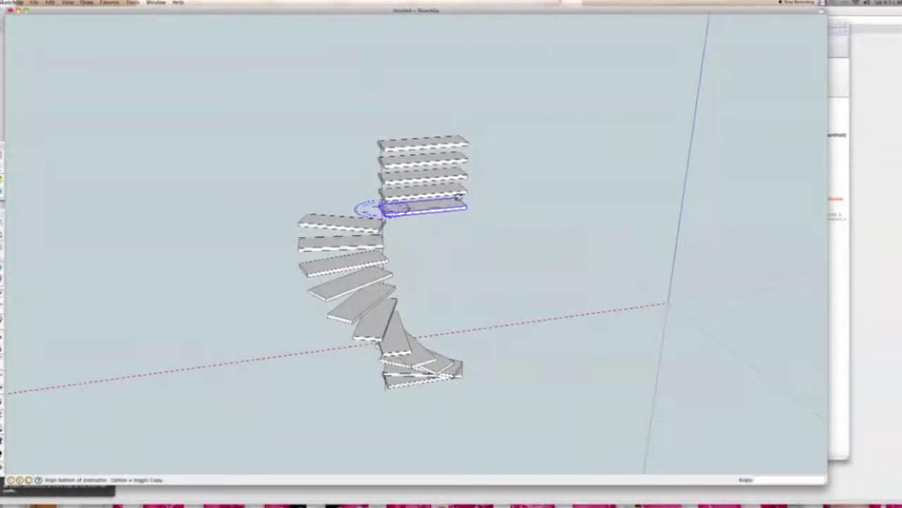
{"action": "left_click", "coordinate": [467, 206]}
{"action": "middle_click_drag", "start_coordinate": [292, 212], "coordinate": [552, 316]}
{"action": "left_click", "coordinate": [301, 290]}
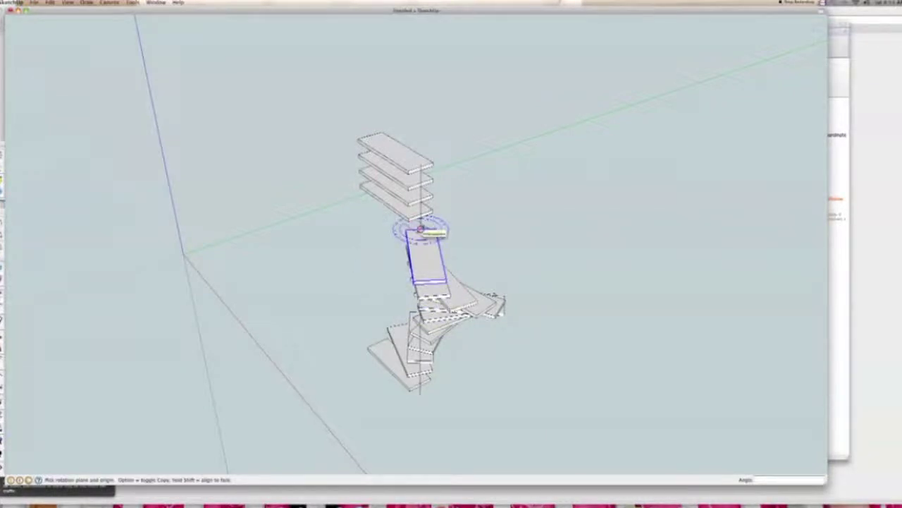
Rotate the thirteenth slab further around the vertical line so it sits one tread beyond the twelfth
{"action": "left_click", "coordinate": [421, 229]}
{"action": "left_click", "coordinate": [449, 276]}
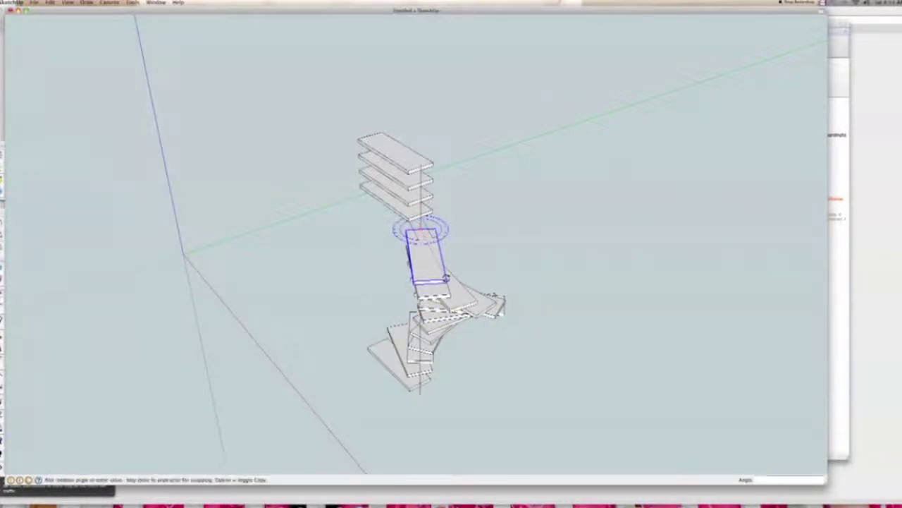
{"action": "left_click", "coordinate": [421, 296]}
Rotate the fourteenth slab around the vertical line, lining its outer corner up with the thirteenth slab's back outer corner
{"action": "key", "text": "space"}
{"action": "left_click", "coordinate": [416, 212]}
{"action": "key", "text": "q"}
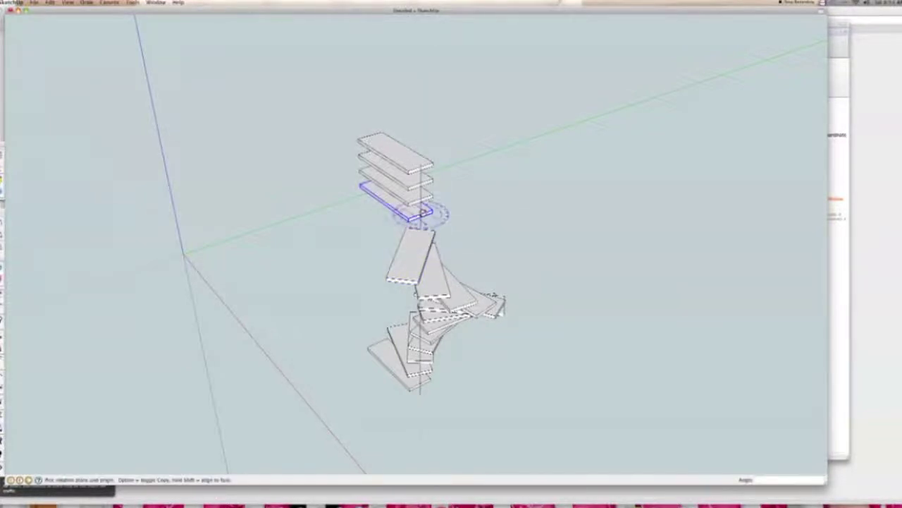
{"action": "mouse_move", "coordinate": [421, 213]}
{"action": "left_mouse_down"}
{"action": "mouse_move", "coordinate": [427, 208]}
{"action": "mouse_move", "coordinate": [420, 213]}
{"action": "left_mouse_up"}
{"action": "left_click", "coordinate": [361, 185]}
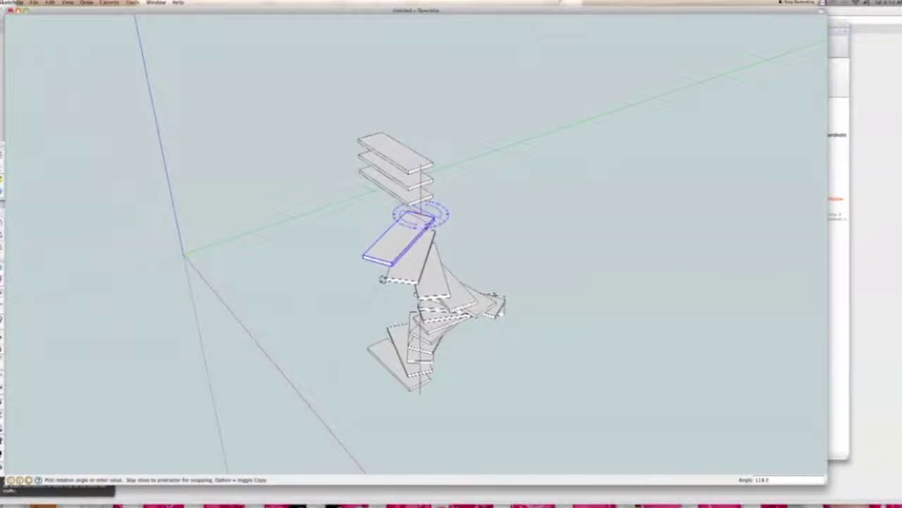
{"action": "left_click", "coordinate": [387, 276]}
Rotate the fifteenth slab around the vertical line so it follows one tread beyond the fourteenth
{"action": "key", "text": "space"}
{"action": "left_click", "coordinate": [419, 198]}
{"action": "key", "text": "q"}
{"action": "left_click", "coordinate": [420, 200]}
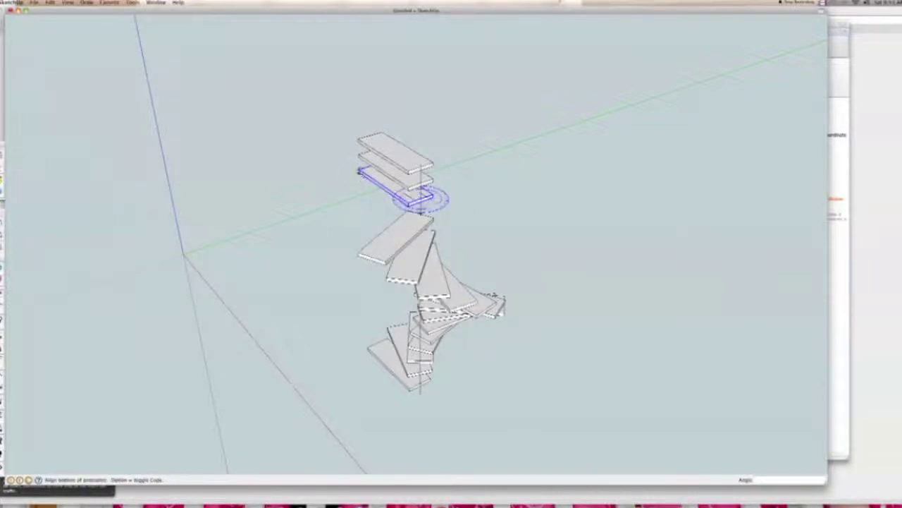
{"action": "left_click", "coordinate": [359, 171]}
{"action": "left_click", "coordinate": [338, 226]}
Rotate the sixteenth slab around the vertical line to continue the spiral one tread past the fifteenth
{"action": "key", "text": "space"}
{"action": "left_click", "coordinate": [400, 179]}
{"action": "key", "text": "q"}
{"action": "left_click", "coordinate": [421, 183]}
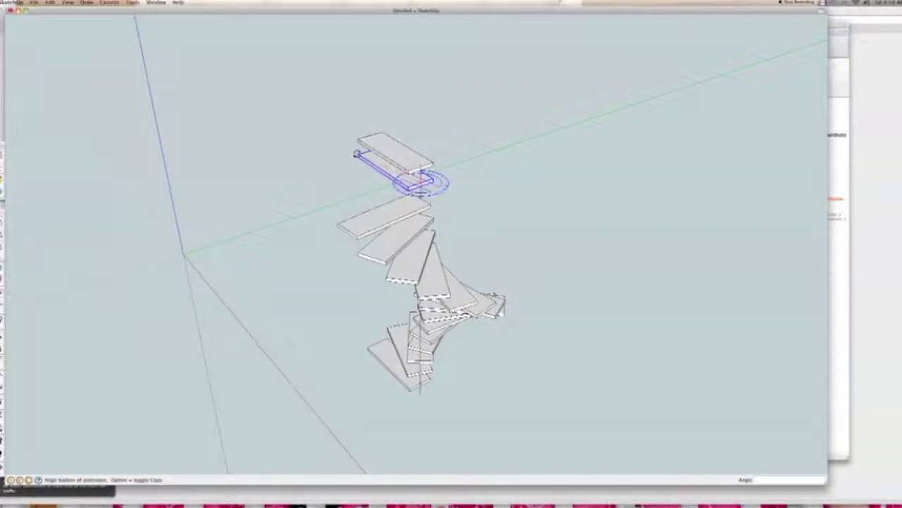
{"action": "left_click", "coordinate": [356, 155]}
Rotate the topmost slab around the vertical line until its outer corner meets the sixteenth slab's back outer corner
{"action": "key", "text": "space"}
{"action": "left_click", "coordinate": [386, 156]}
{"action": "key", "text": "q"}
{"action": "left_click", "coordinate": [421, 166]}
{"action": "left_click", "coordinate": [360, 141]}
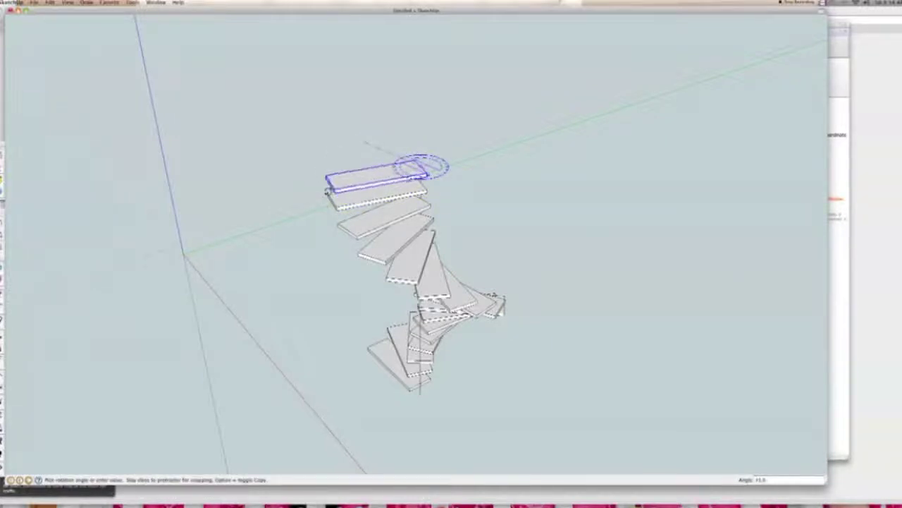
{"action": "left_click", "coordinate": [328, 193]}
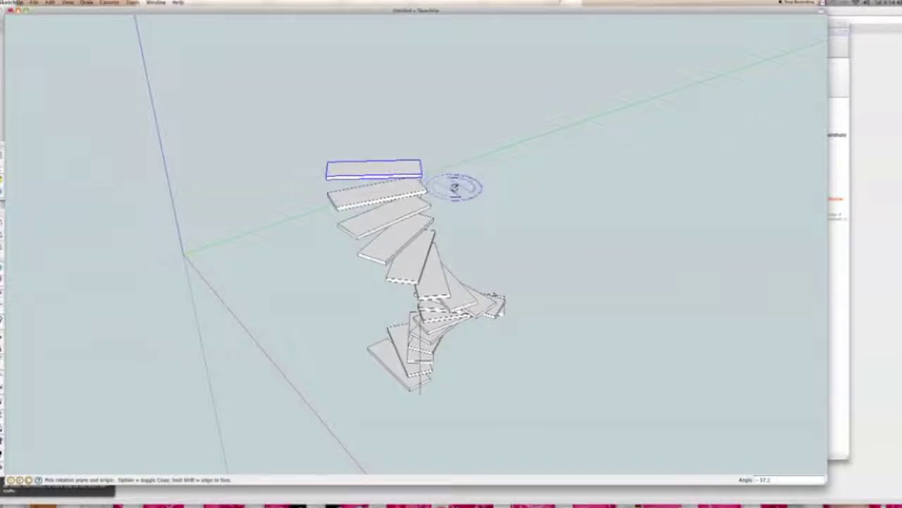
Examine the complete spiral of treads from above and from several sides, with nothing left selected
{"action": "middle_click_drag", "start_coordinate": [502, 152], "coordinate": [506, 352]}
{"action": "middle_click_drag", "start_coordinate": [383, 201], "coordinate": [650, 328]}
{"action": "key", "text": "space"}
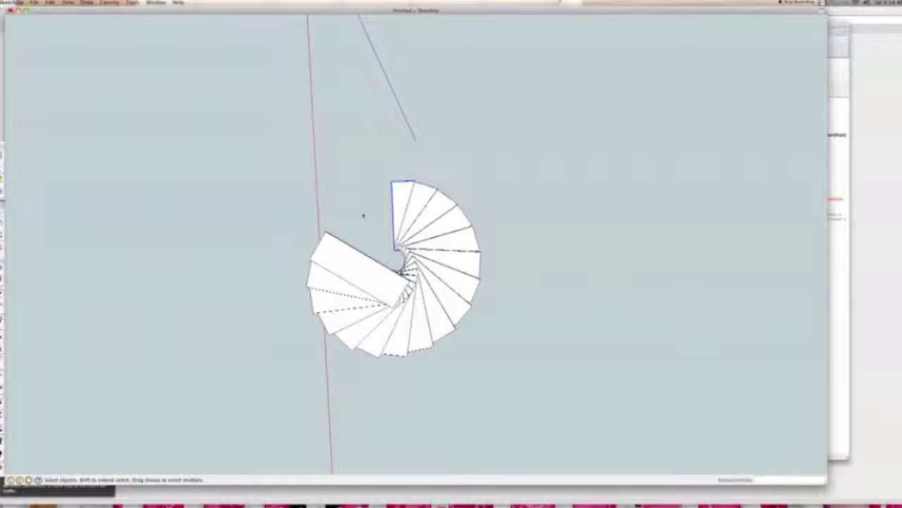
{"action": "middle_click_drag", "start_coordinate": [421, 360], "coordinate": [455, 229]}
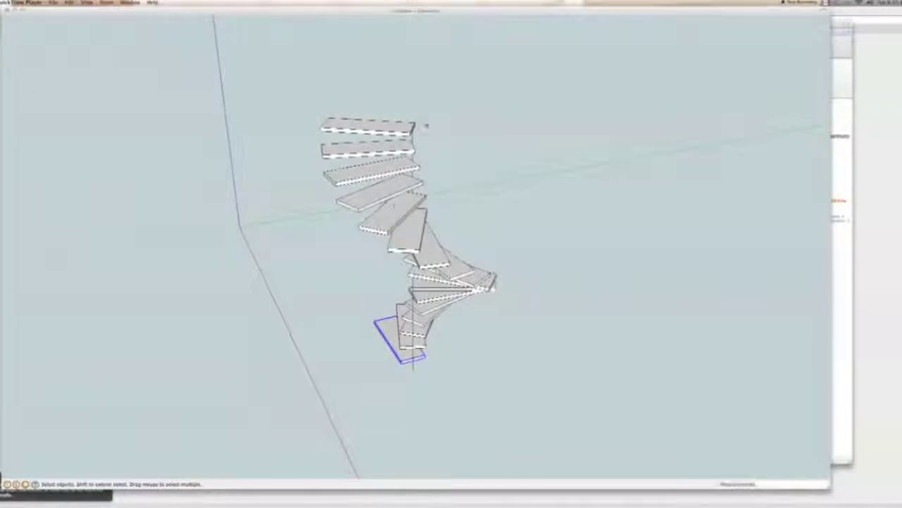
{"action": "scroll", "coordinate": [392, 143], "scroll_direction": "down", "scroll_amount": 1}
{"action": "key", "text": "o"}
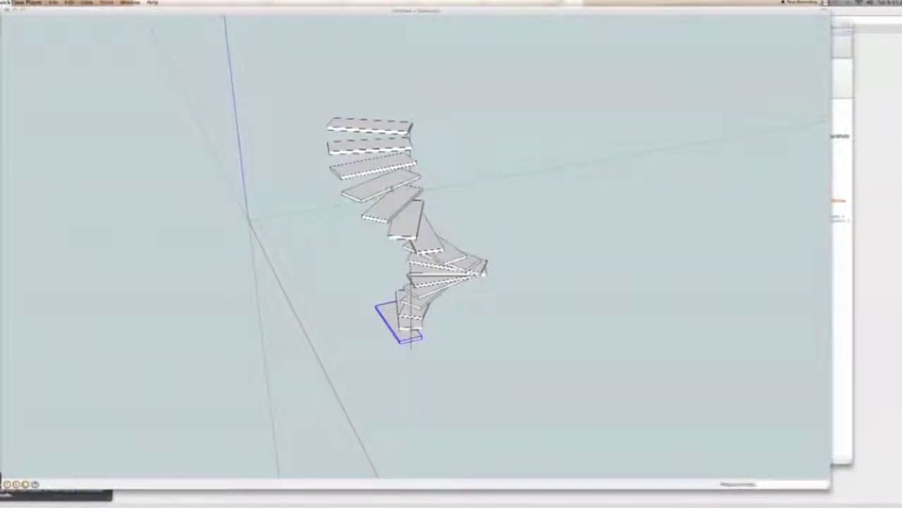
{"action": "left_click", "coordinate": [320, 270]}
{"action": "mouse_move", "coordinate": [420, 179]}
{"action": "middle_mouse_down"}
{"action": "mouse_move", "coordinate": [427, 284]}
{"action": "mouse_move", "coordinate": [442, 262]}
{"action": "mouse_move", "coordinate": [554, 395]}
{"action": "mouse_move", "coordinate": [540, 406]}
{"action": "mouse_move", "coordinate": [302, 209]}
{"action": "mouse_move", "coordinate": [419, 64]}
{"action": "mouse_move", "coordinate": [444, 113]}
{"action": "middle_mouse_up"}
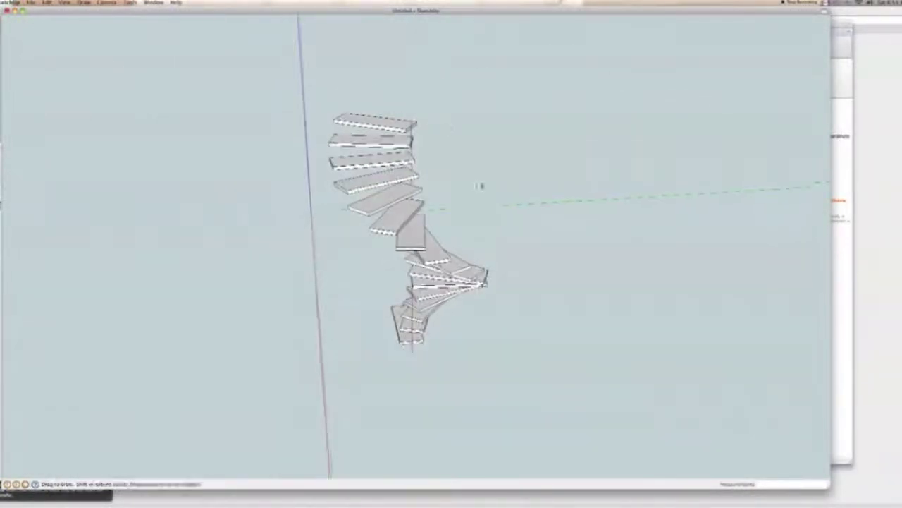
{"action": "mouse_move", "coordinate": [534, 267]}
{"action": "middle_mouse_down"}
{"action": "mouse_move", "coordinate": [474, 274]}
{"action": "mouse_move", "coordinate": [447, 207]}
{"action": "mouse_move", "coordinate": [484, 260]}
{"action": "mouse_move", "coordinate": [322, 246]}
{"action": "mouse_move", "coordinate": [262, 266]}
{"action": "mouse_move", "coordinate": [280, 272]}
{"action": "mouse_move", "coordinate": [315, 228]}
{"action": "middle_mouse_up"}
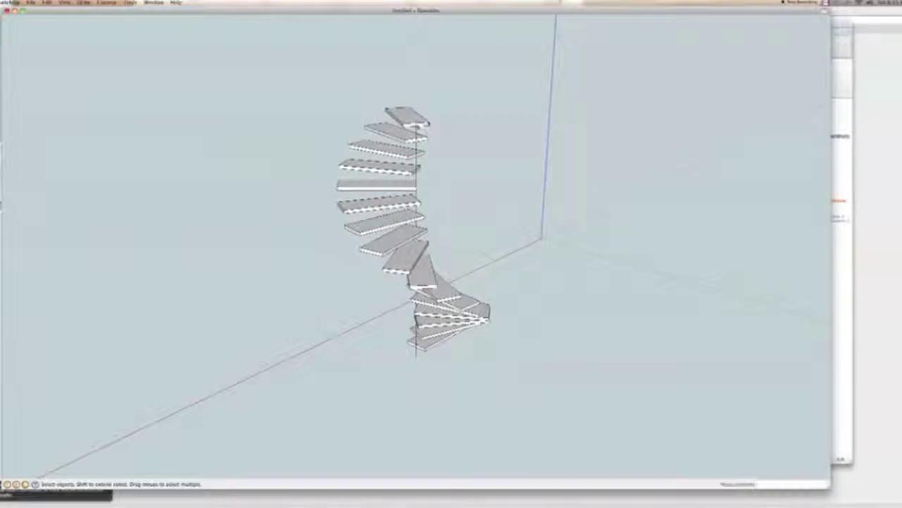
{"action": "mouse_move", "coordinate": [352, 329]}
{"action": "middle_mouse_down"}
{"action": "mouse_move", "coordinate": [542, 369]}
{"action": "mouse_move", "coordinate": [465, 375]}
{"action": "mouse_move", "coordinate": [487, 330]}
{"action": "middle_mouse_up"}
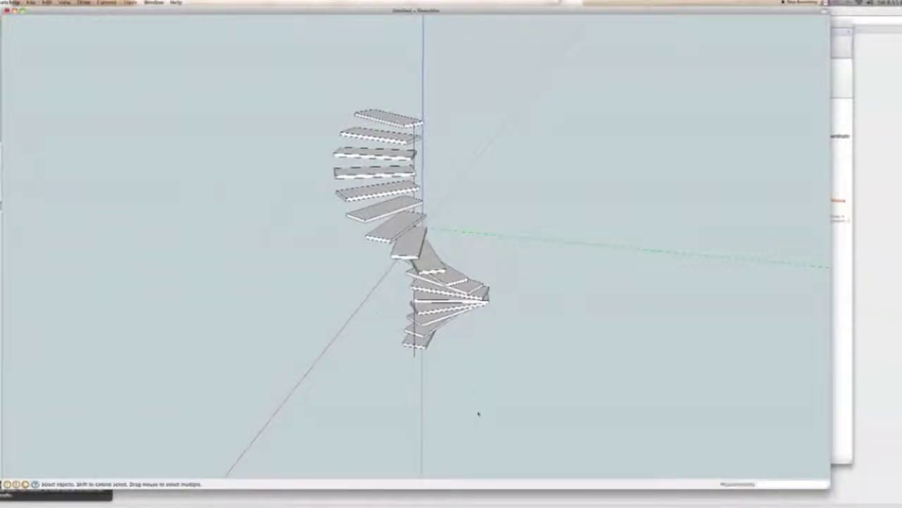
Draw a horizontal circle of about 7" radius centred on the bottom end of the vertical line
{"action": "key", "text": "c"}
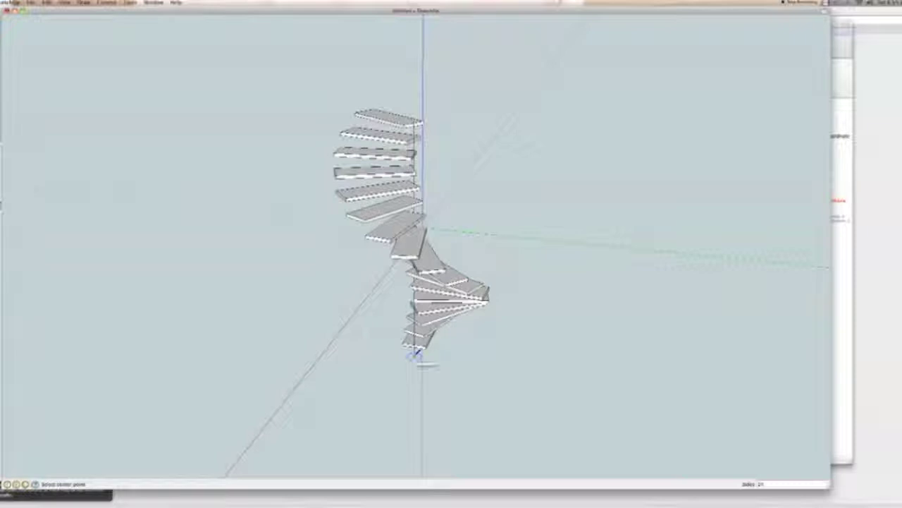
{"action": "left_click", "coordinate": [416, 354]}
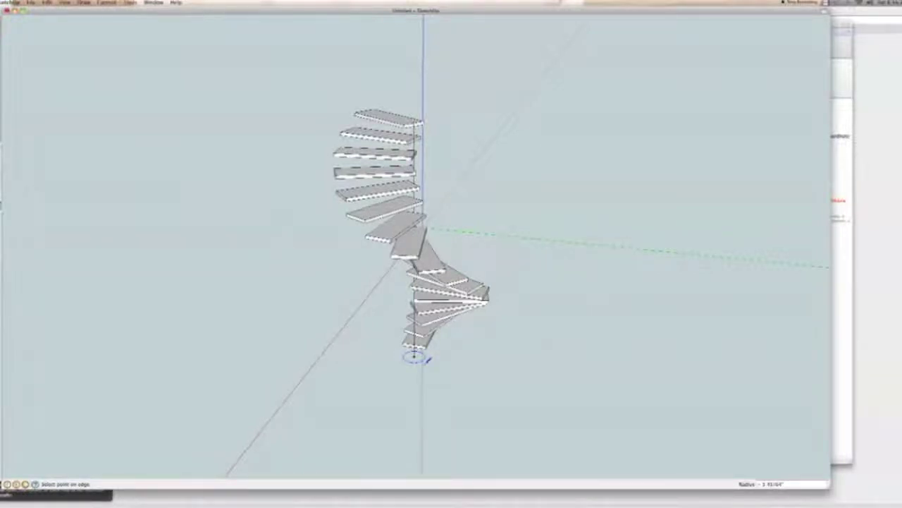
{"action": "left_click", "coordinate": [431, 359]}
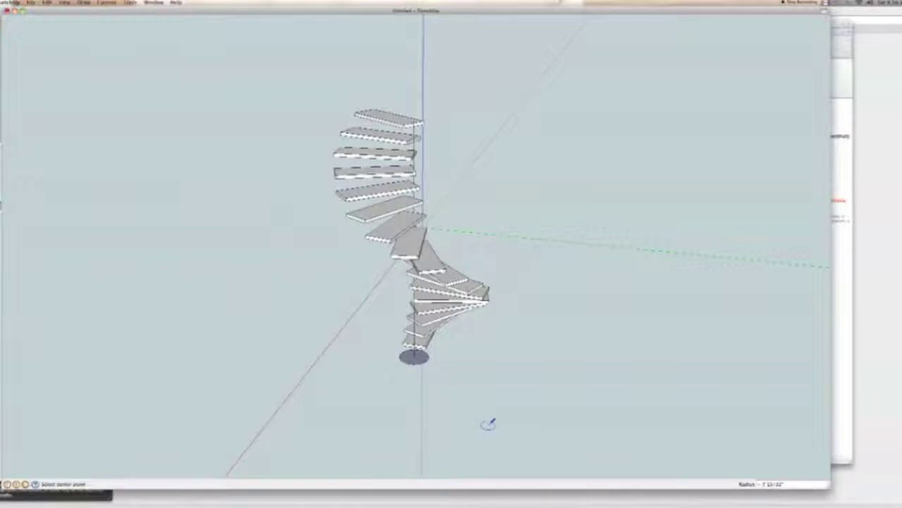
Push/Pull the circle upward into a central column about 156" tall, extending well above the top tread
{"action": "key", "text": "p"}
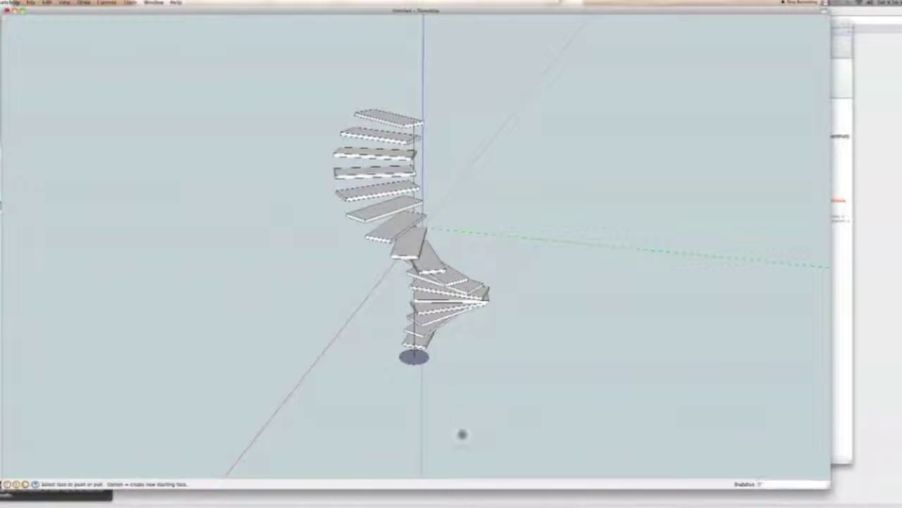
{"action": "left_click", "coordinate": [410, 359]}
{"action": "left_click_drag", "start_coordinate": [410, 359], "coordinate": [387, 115]}
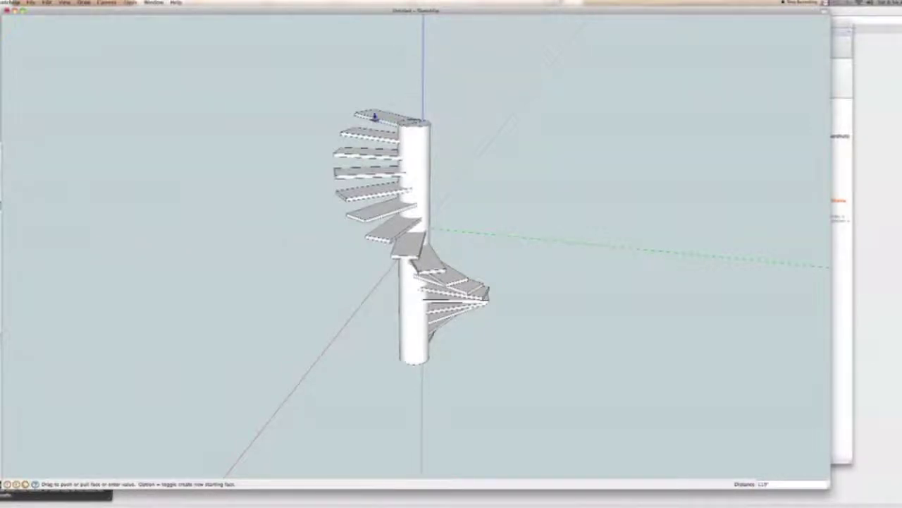
{"action": "scroll", "coordinate": [376, 118], "scroll_direction": "up", "scroll_amount": 5}
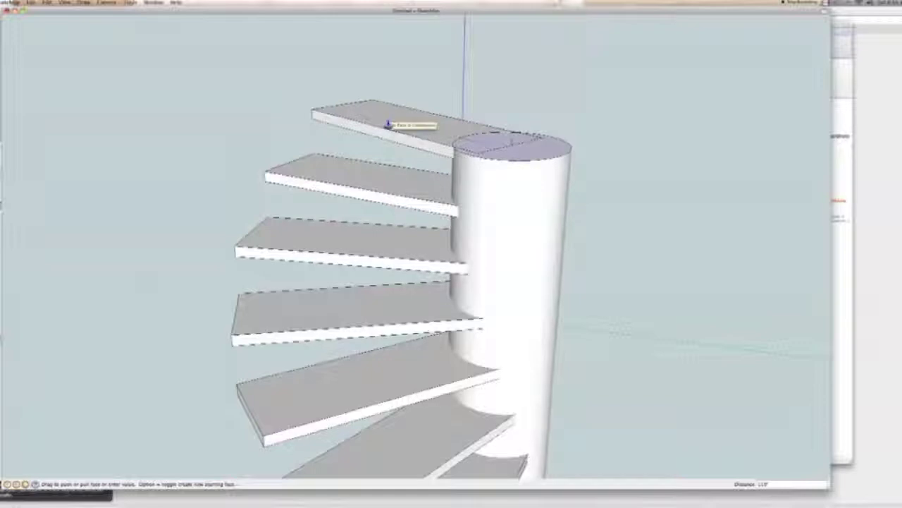
{"action": "left_click_drag", "start_coordinate": [390, 181], "coordinate": [411, 49]}
{"action": "scroll", "coordinate": [413, 91], "scroll_direction": "down", "scroll_amount": 5}
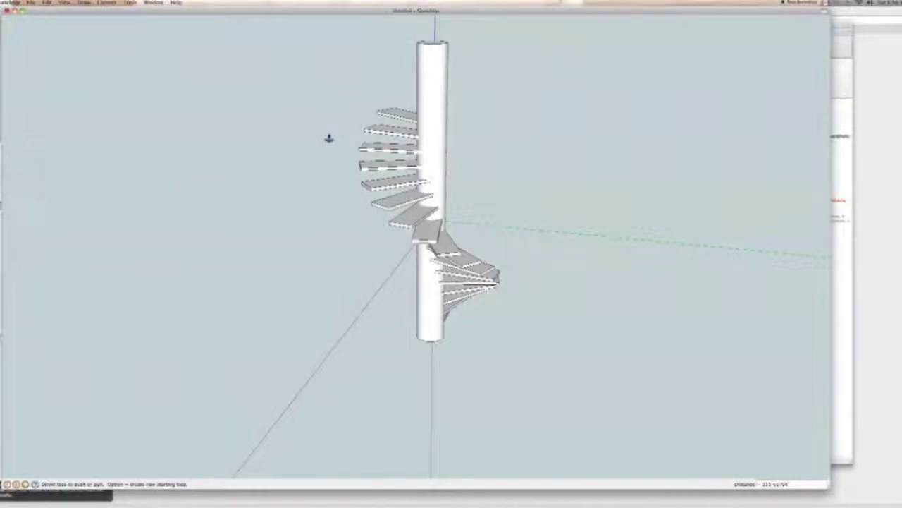
Examine the staircase and its central column from different sides and from above
{"action": "middle_click_drag", "start_coordinate": [332, 137], "coordinate": [633, 207]}
{"action": "middle_click_drag", "start_coordinate": [302, 177], "coordinate": [479, 236]}
{"action": "middle_click_drag", "start_coordinate": [391, 273], "coordinate": [465, 289]}
{"action": "middle_click_drag", "start_coordinate": [338, 268], "coordinate": [368, 153]}
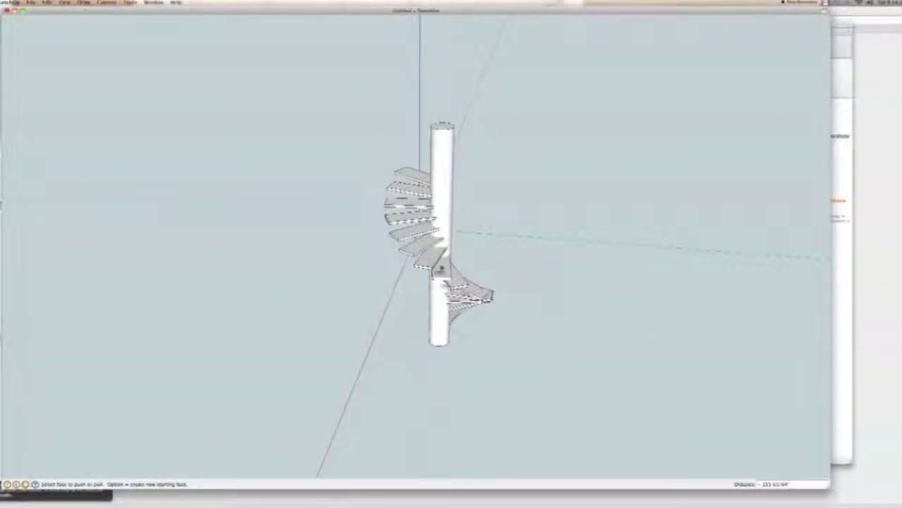
{"action": "middle_click_drag", "start_coordinate": [353, 228], "coordinate": [313, 245]}
{"action": "middle_click_drag", "start_coordinate": [378, 263], "coordinate": [308, 260]}
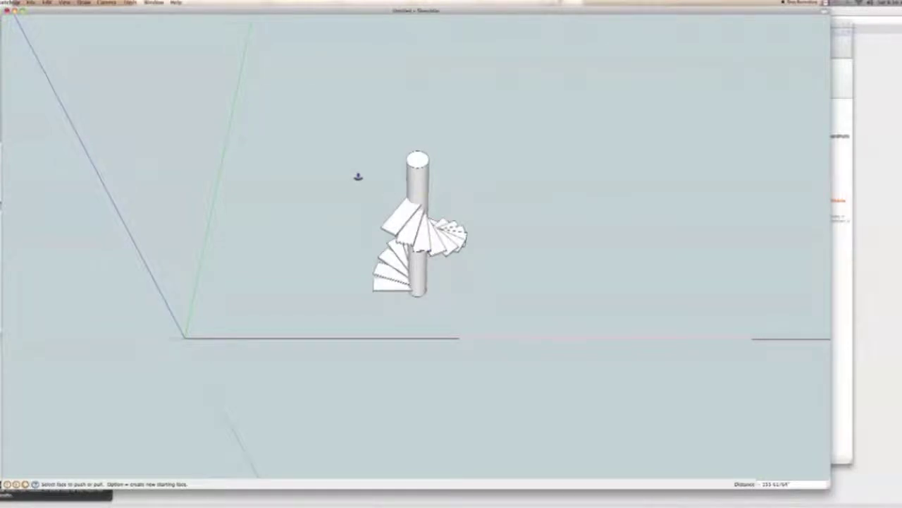